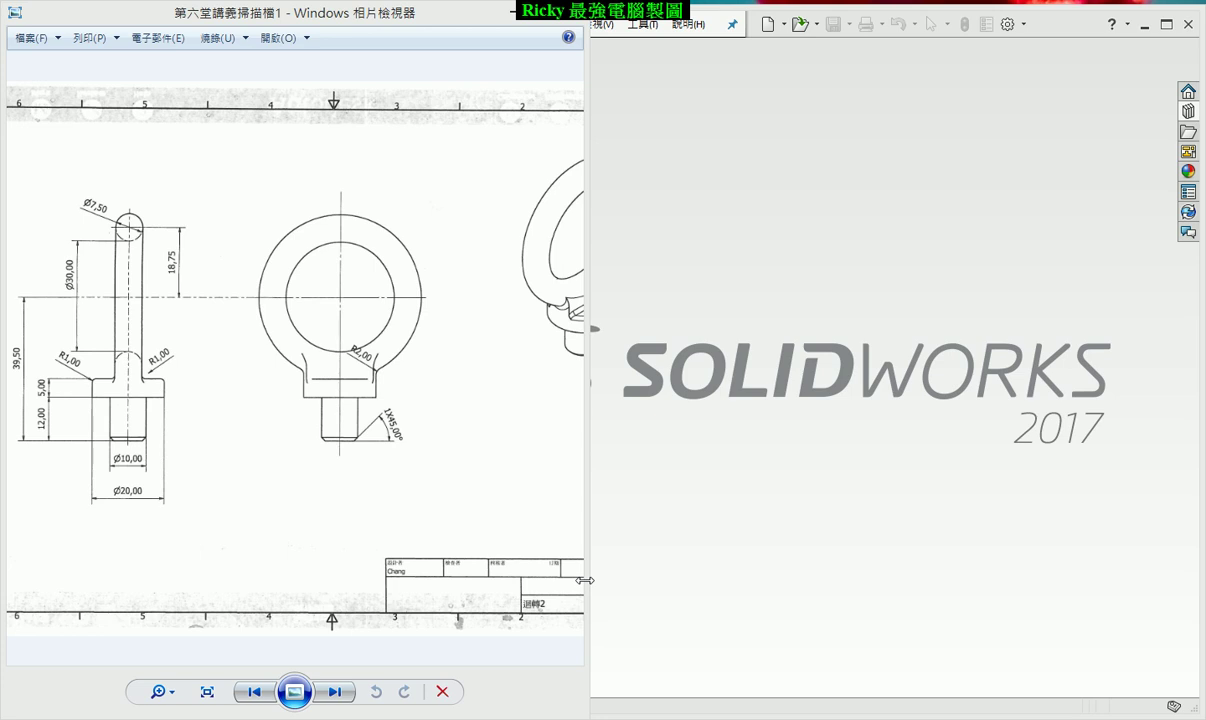
# - Widen the eye bolt reference drawing window, then start a new SOLIDWORKS document
pyautogui.click(519, 444)
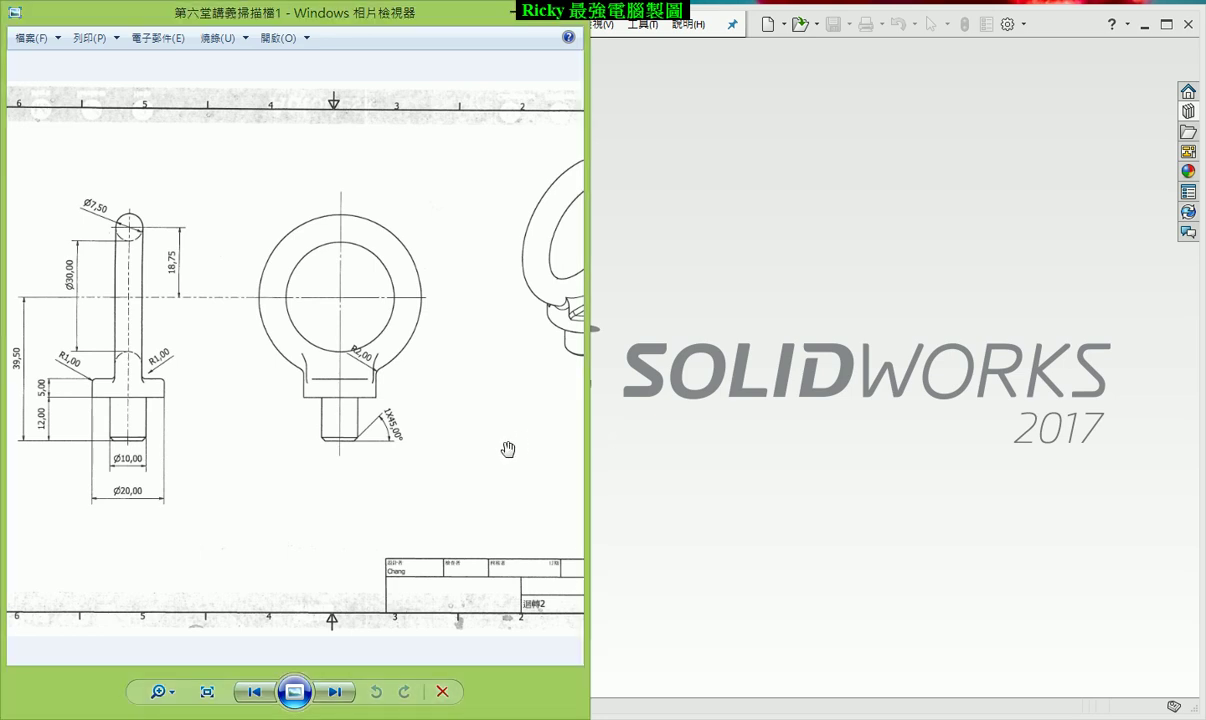
pyautogui.moveTo(588, 438); pyautogui.dragTo(737, 438)
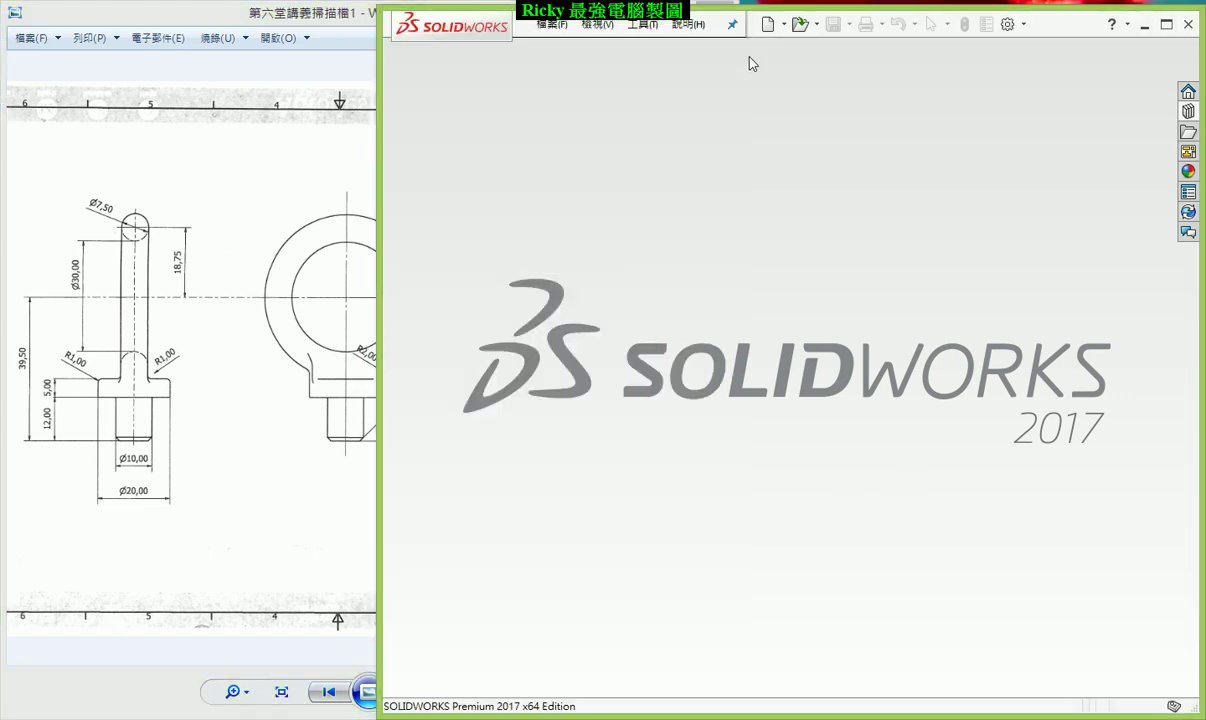
pyautogui.hotkey('ctrl', 'n')
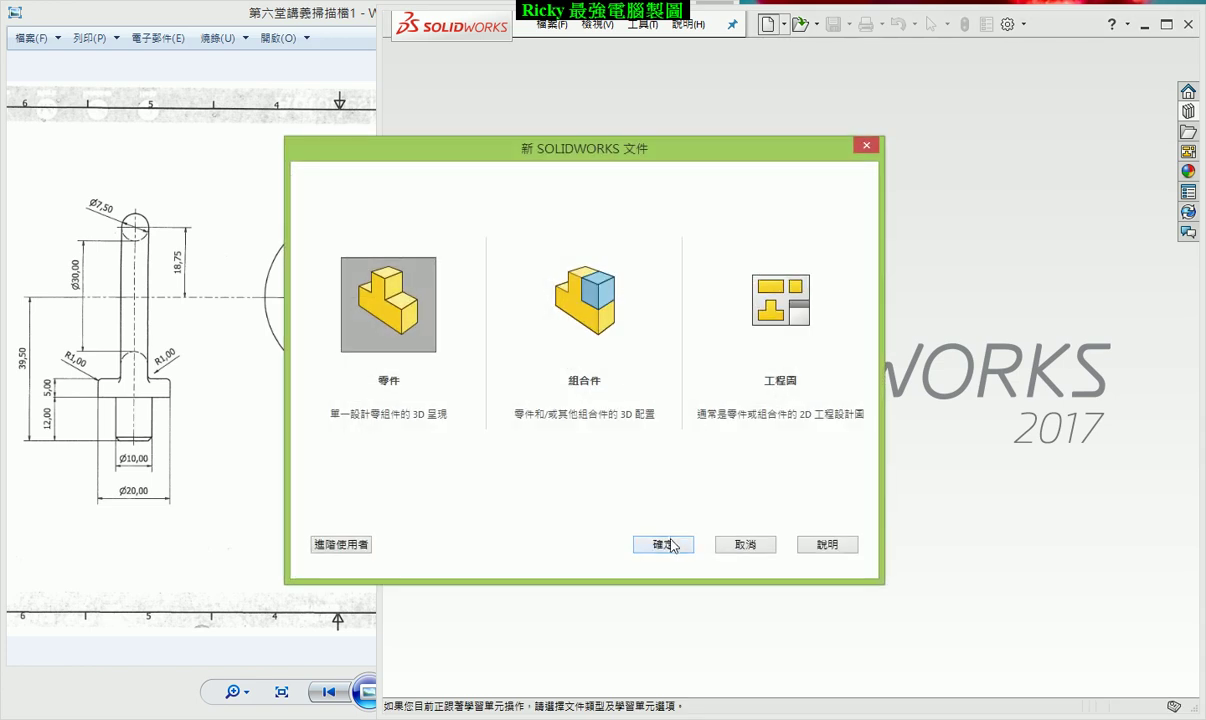
# - Create a new Part document and zoom the reference drawing to the bolt's side view
pyautogui.click(664, 544)
pyautogui.click(97, 415)
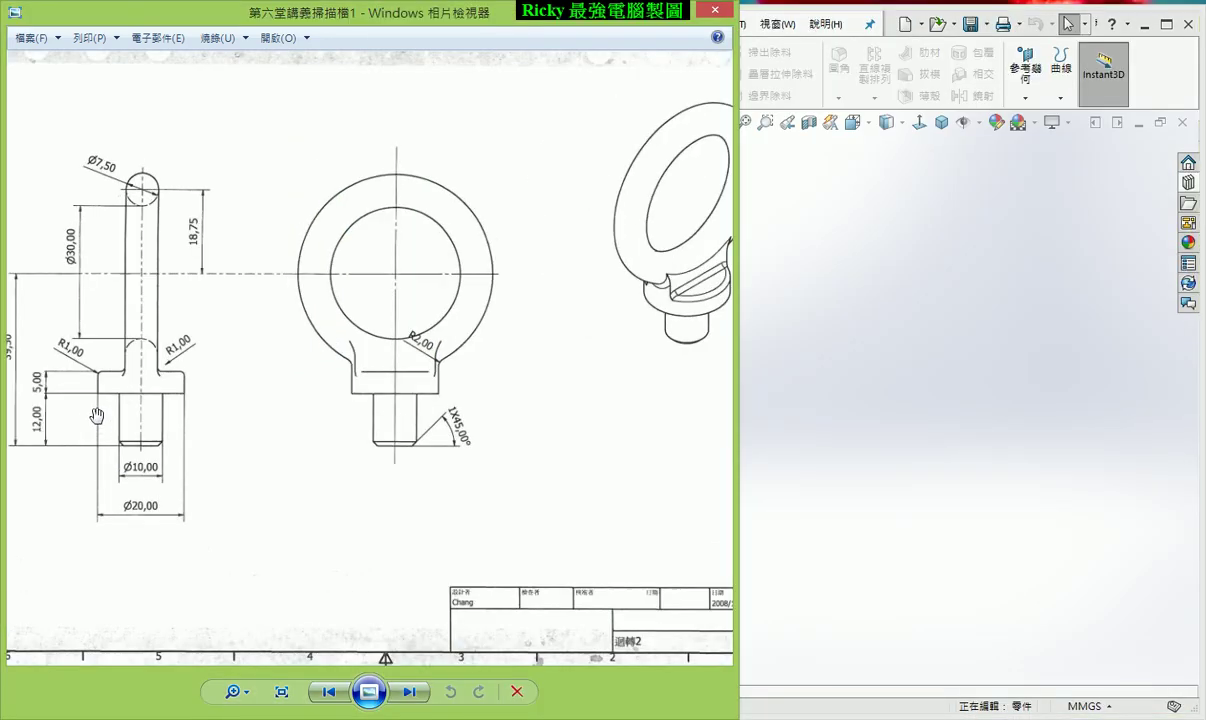
pyautogui.scroll(1, 97, 415)
pyautogui.scroll(1, 184, 400)
pyautogui.moveTo(497, 389); pyautogui.dragTo(264, 428)
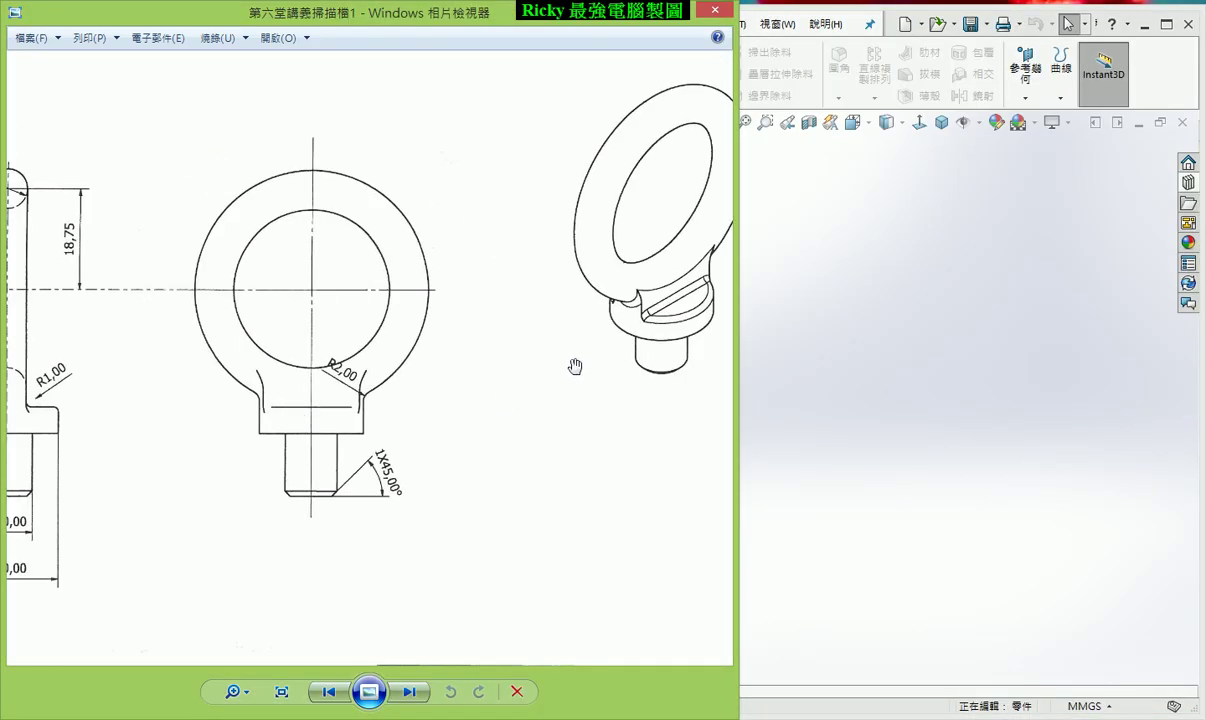
pyautogui.scroll(-1, 197, 393)
pyautogui.scroll(1, 171, 395)
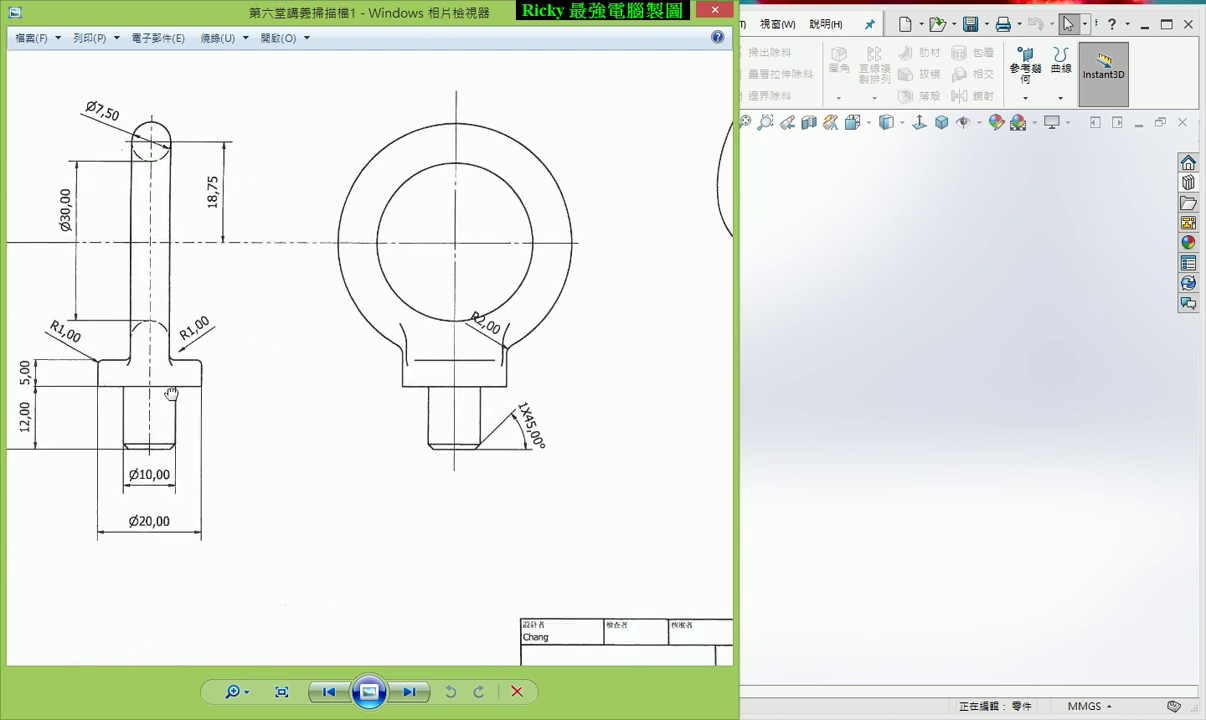
pyautogui.moveTo(171, 394); pyautogui.dragTo(192, 394)
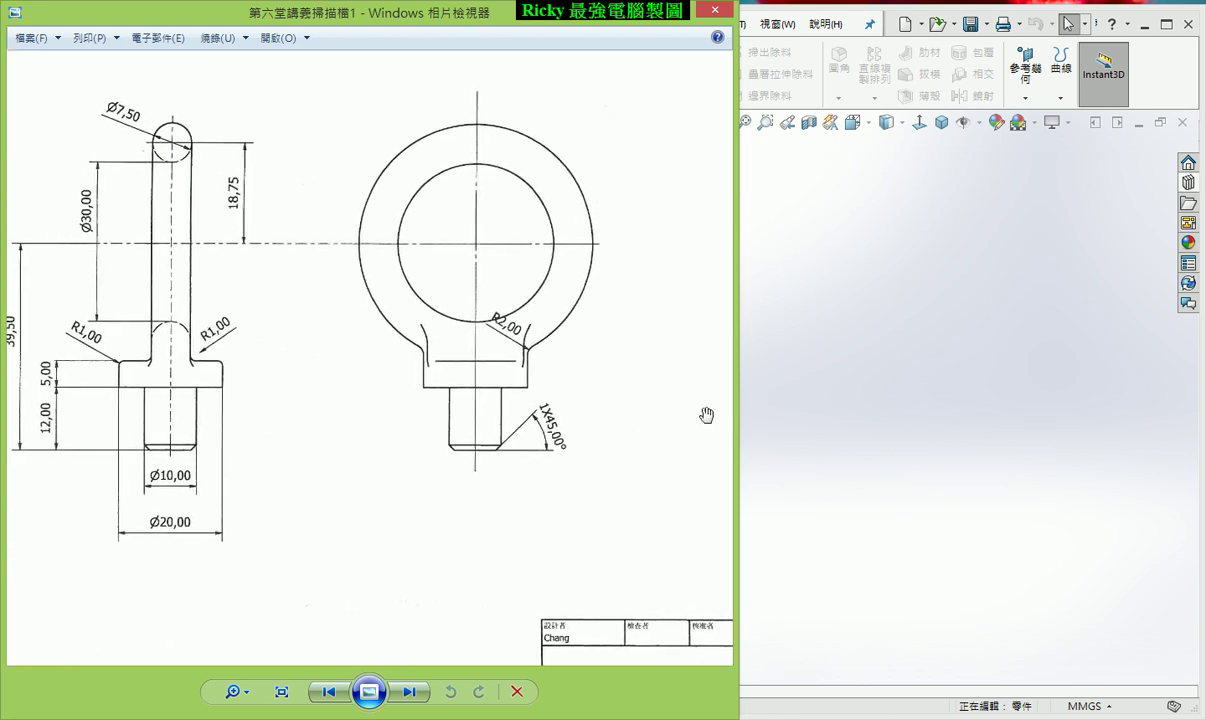
pyautogui.click(803, 412)
# - Start a new sketch on the Front Plane
pyautogui.click(453, 118)
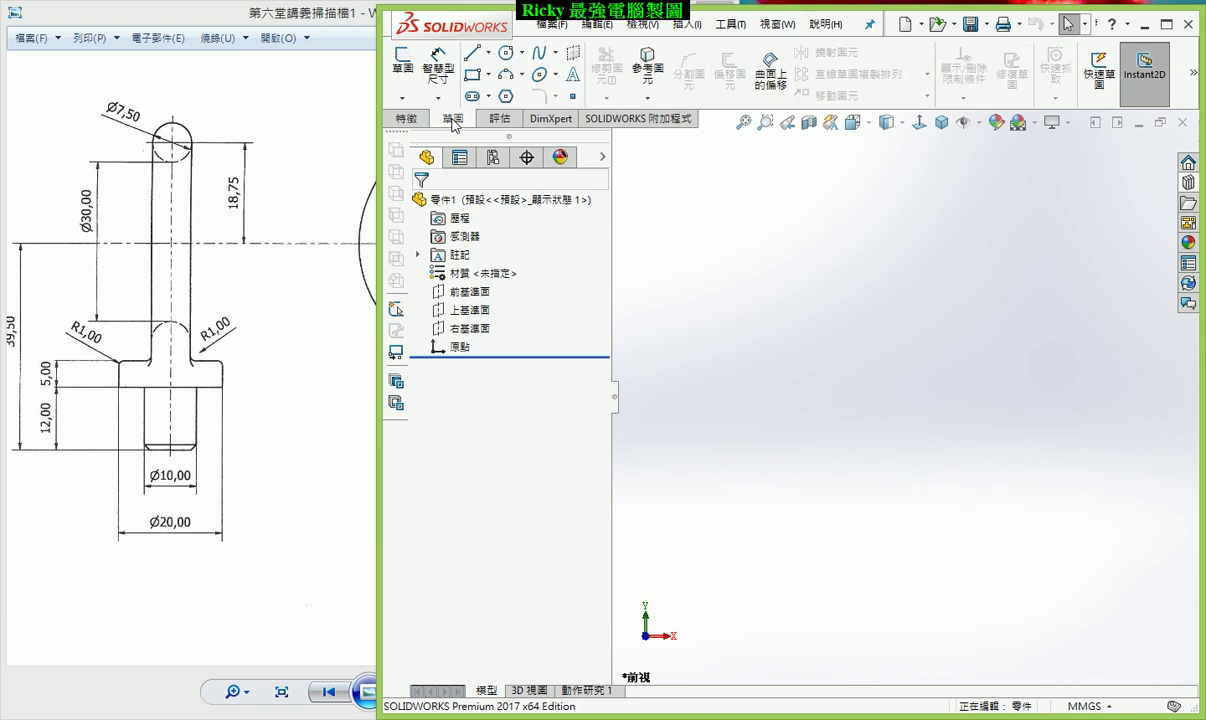
pyautogui.click(402, 70)
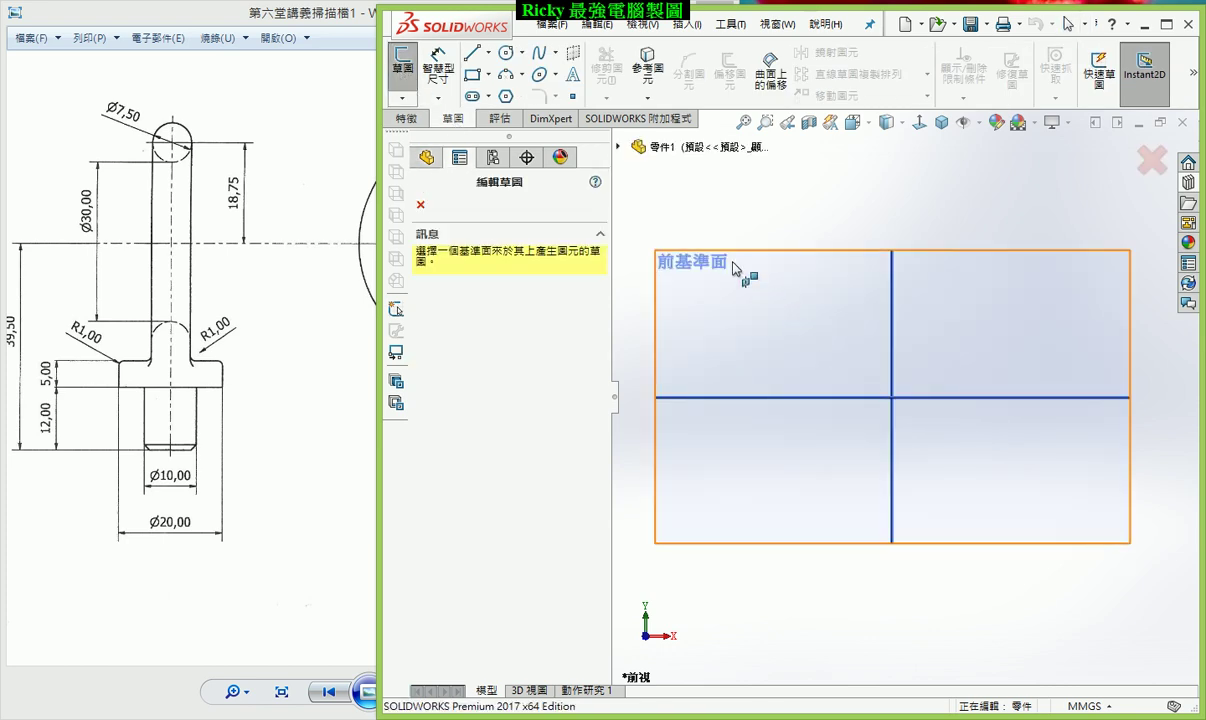
pyautogui.click(734, 267)
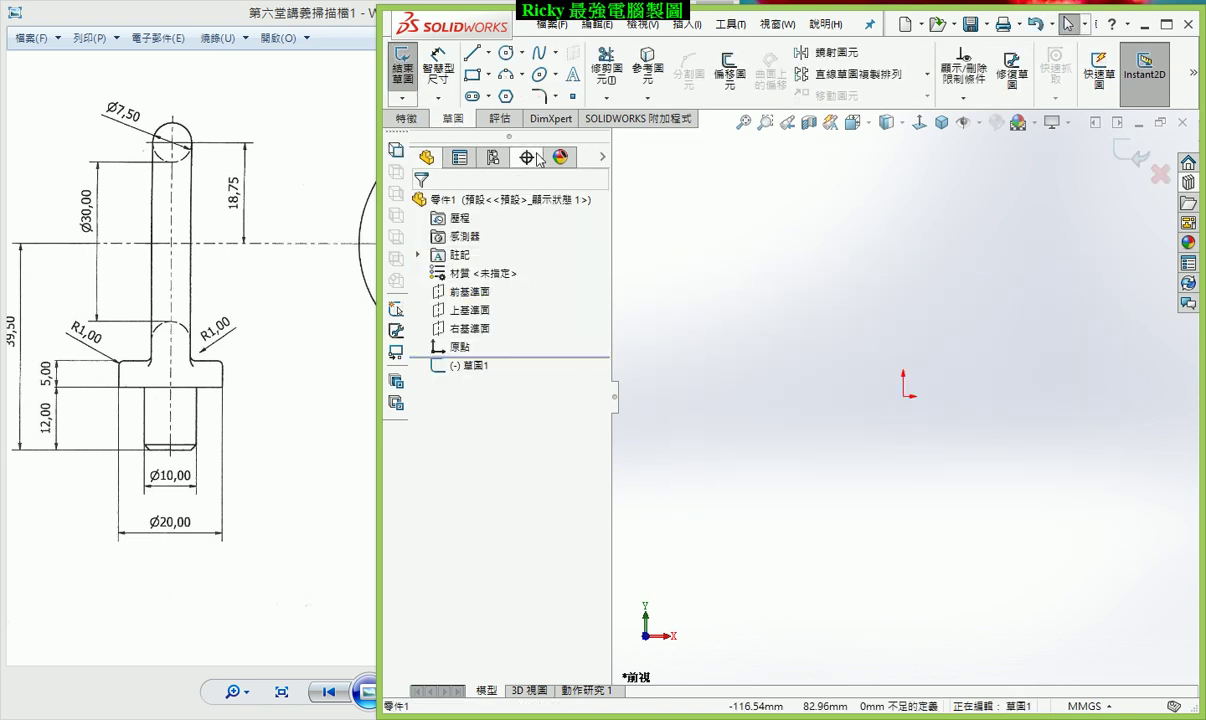
# - Draw a vertical, infinite-length centerline through the origin
pyautogui.click(489, 52)
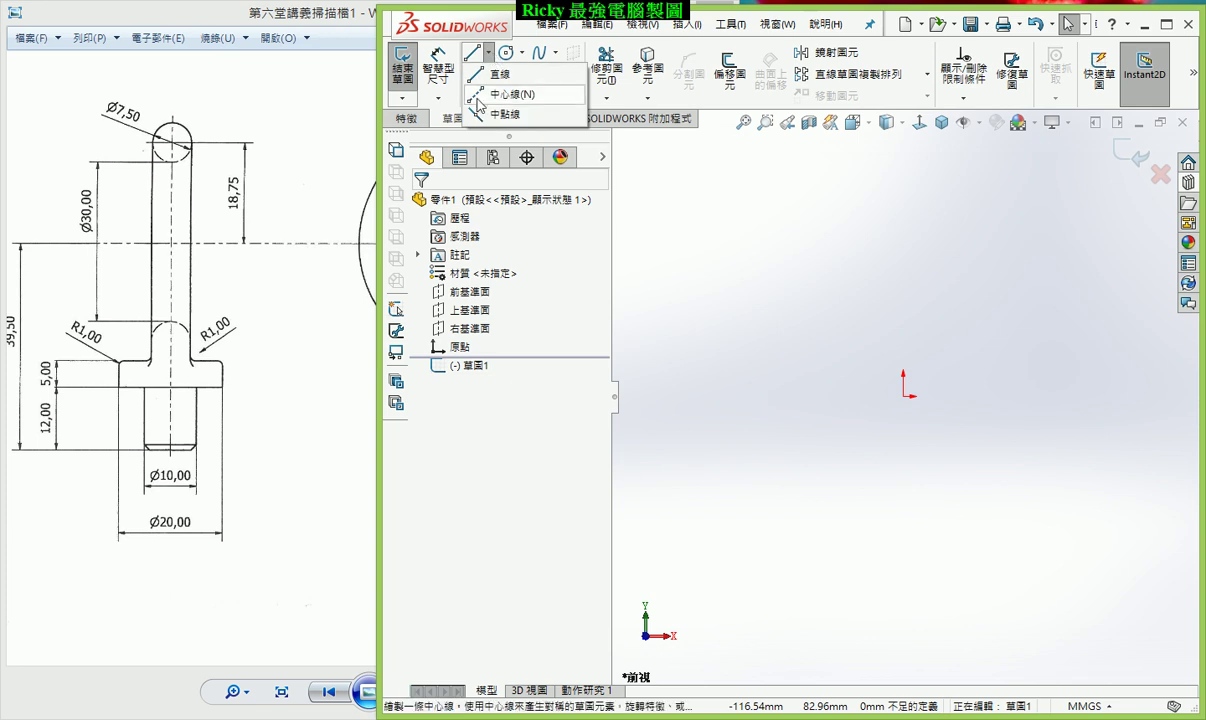
pyautogui.click(479, 97)
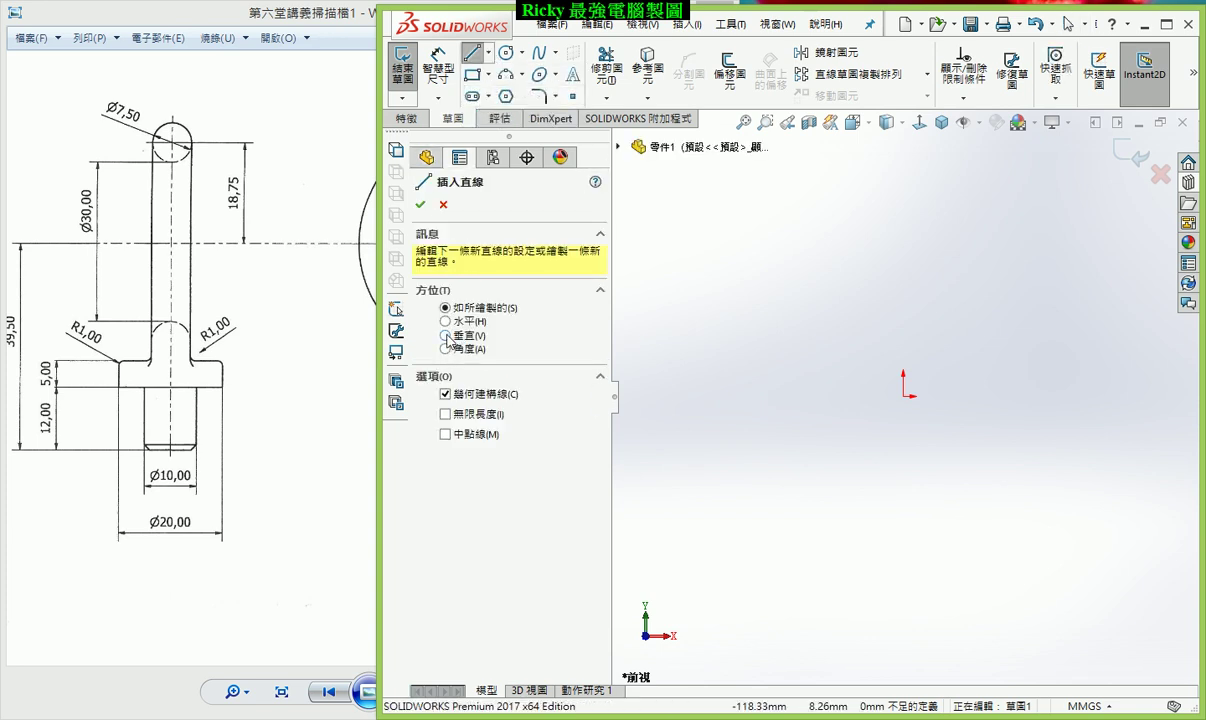
pyautogui.click(446, 337)
pyautogui.click(446, 414)
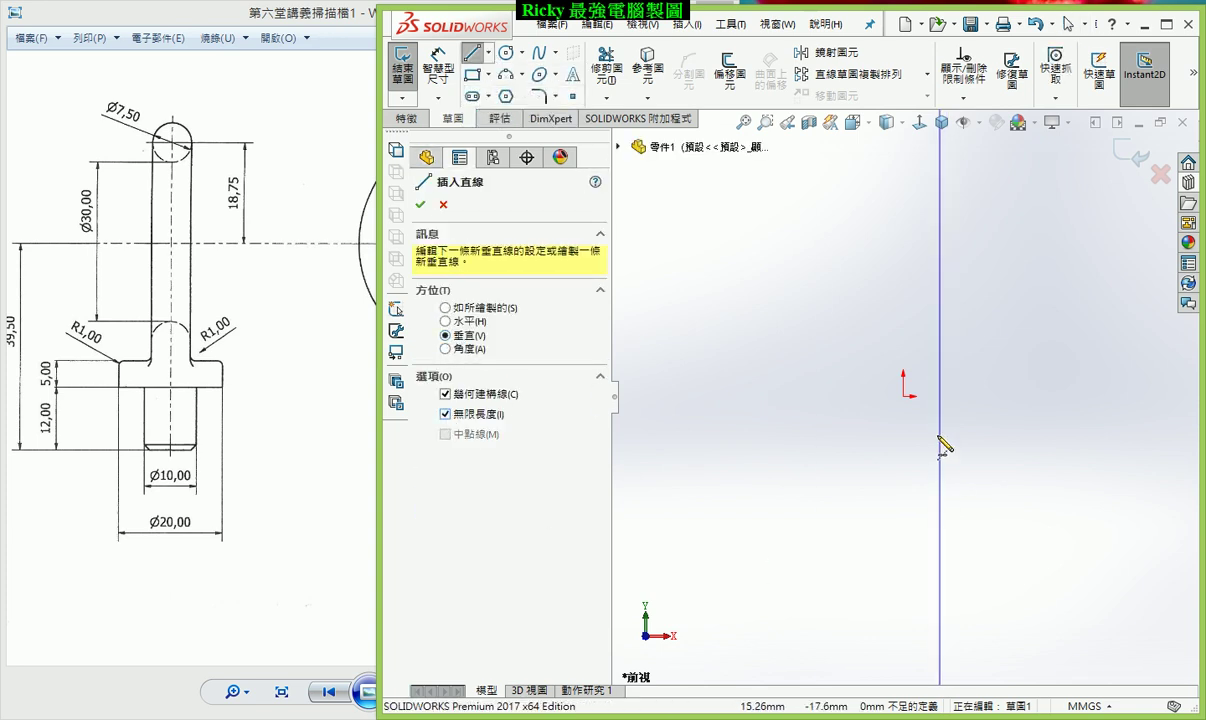
pyautogui.click(903, 397)
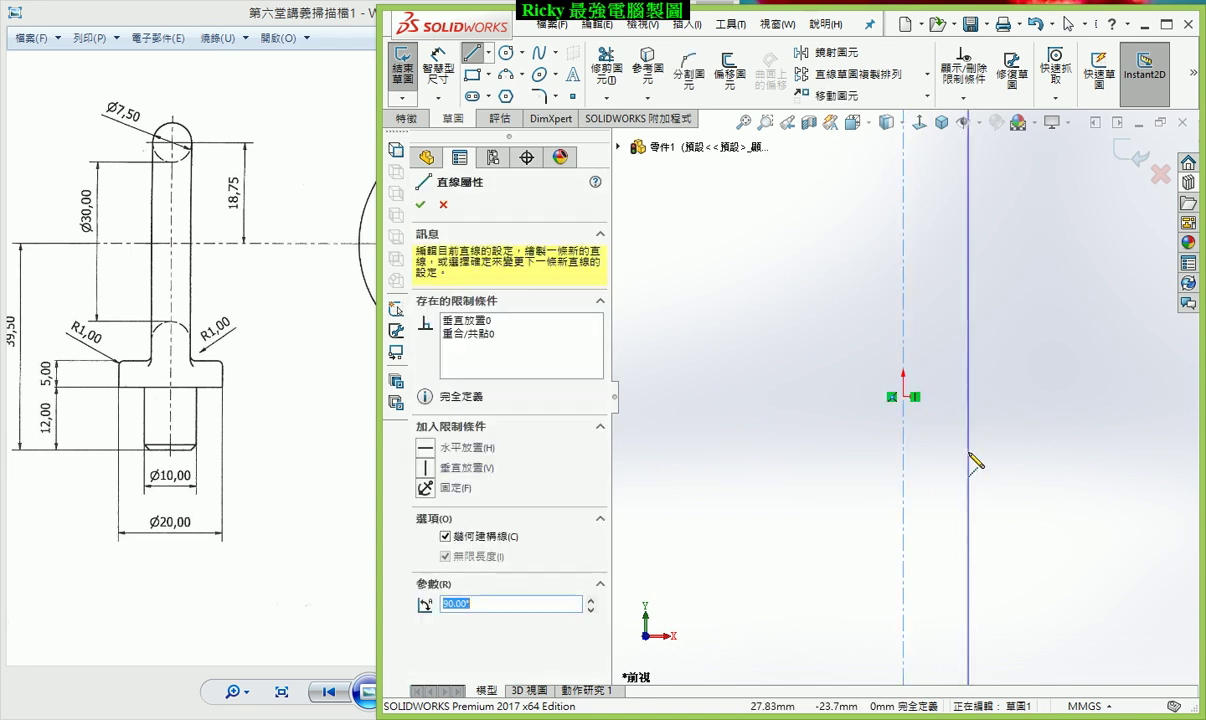
pyautogui.press('Escape')
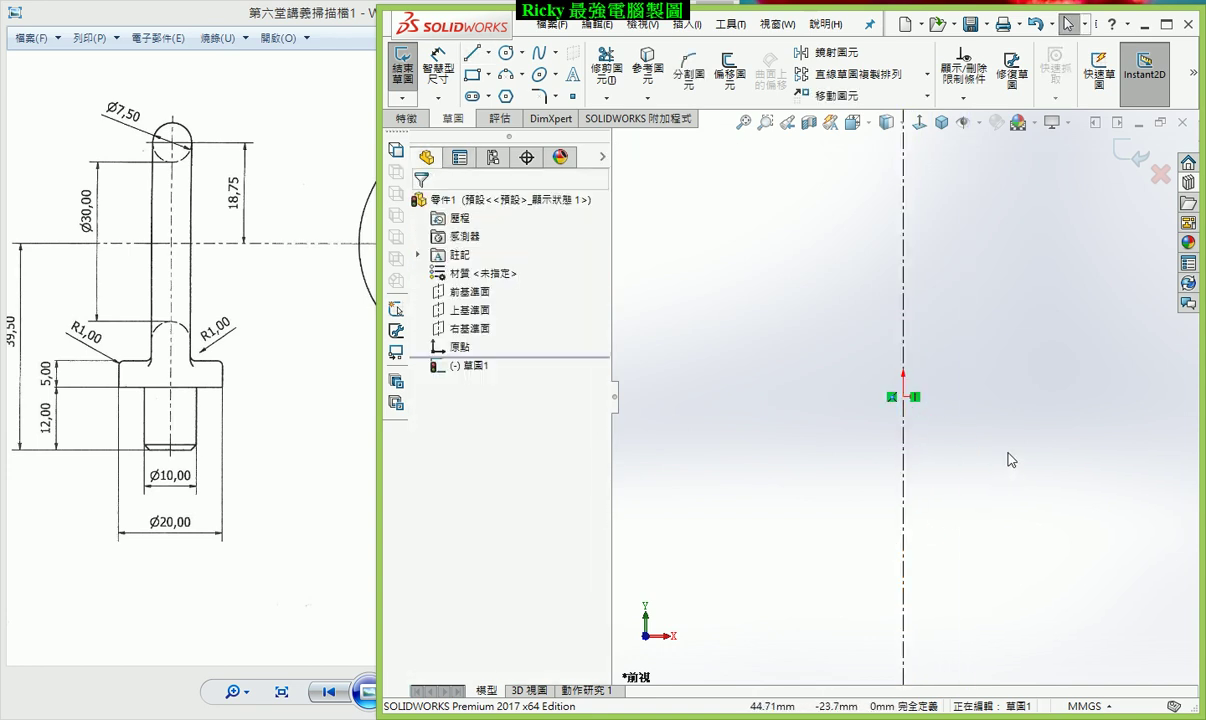
pyautogui.scroll(-3, 1000, 430)
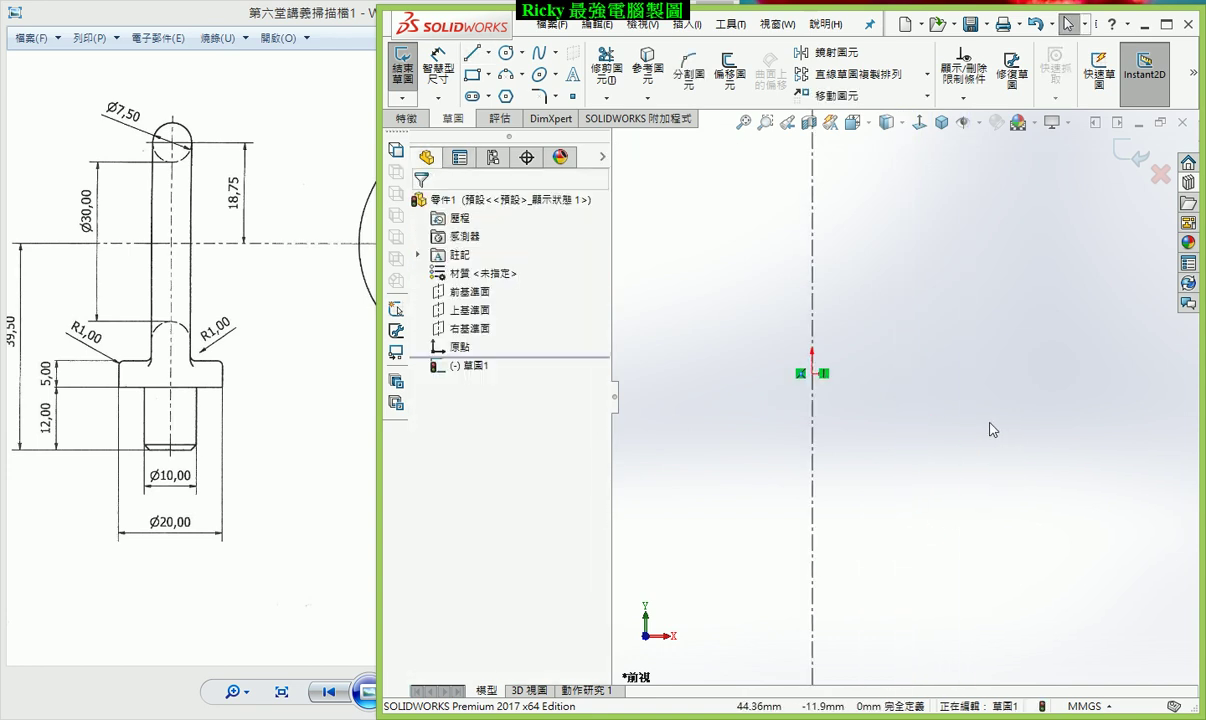
# - Draw a closed six-line L-shaped profile from the origin beside the centerline
pyautogui.click(471, 52)
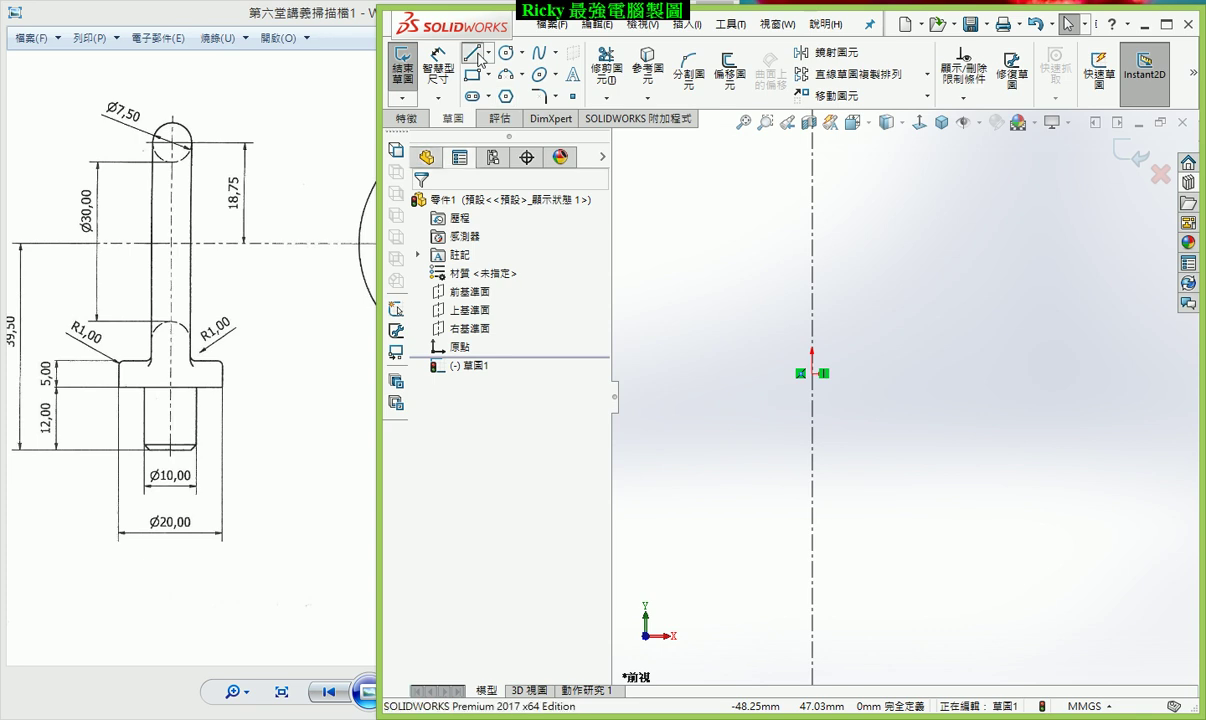
pyautogui.click(812, 374)
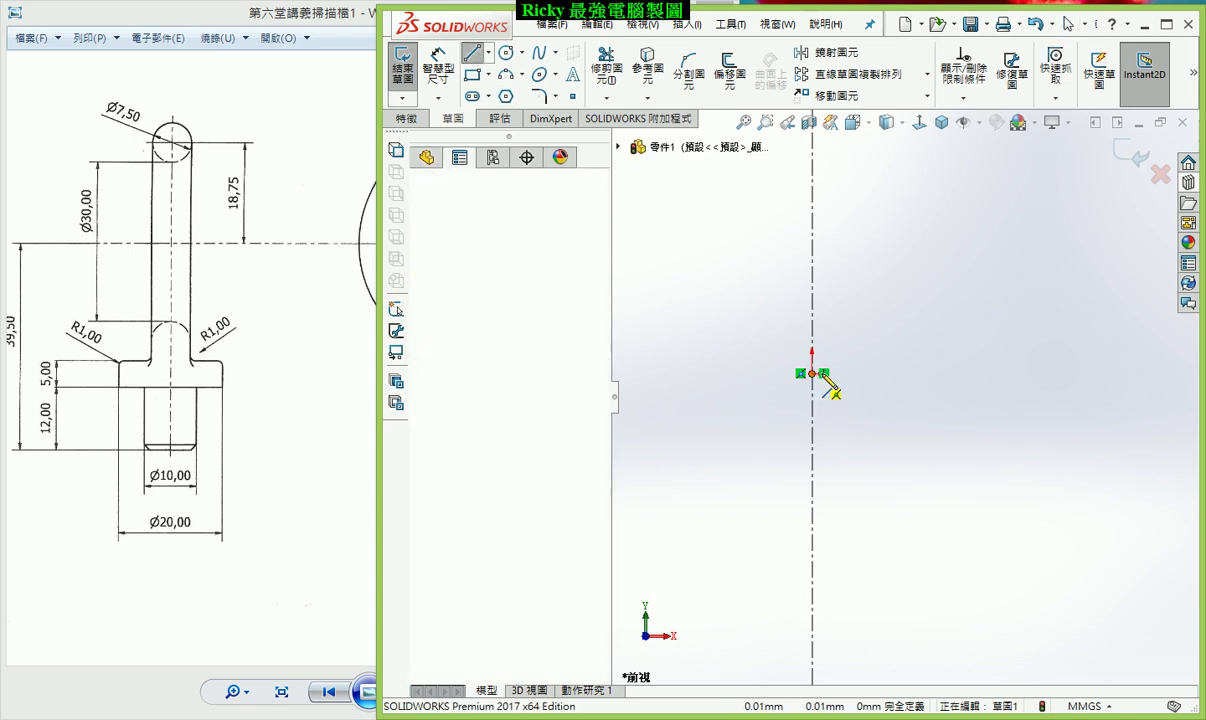
pyautogui.click(914, 374)
pyautogui.click(914, 403)
pyautogui.click(854, 403)
pyautogui.click(854, 466)
pyautogui.click(812, 467)
pyautogui.click(812, 374)
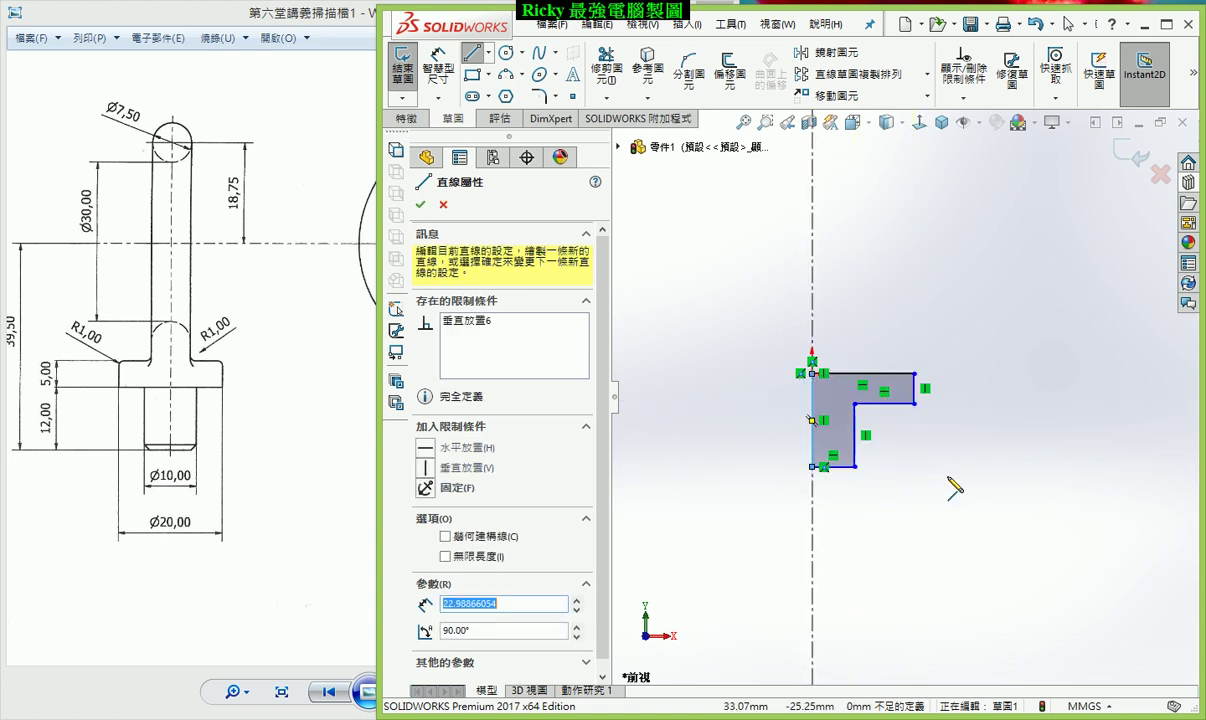
pyautogui.press('Escape')
pyautogui.scroll(-2, 874, 450)
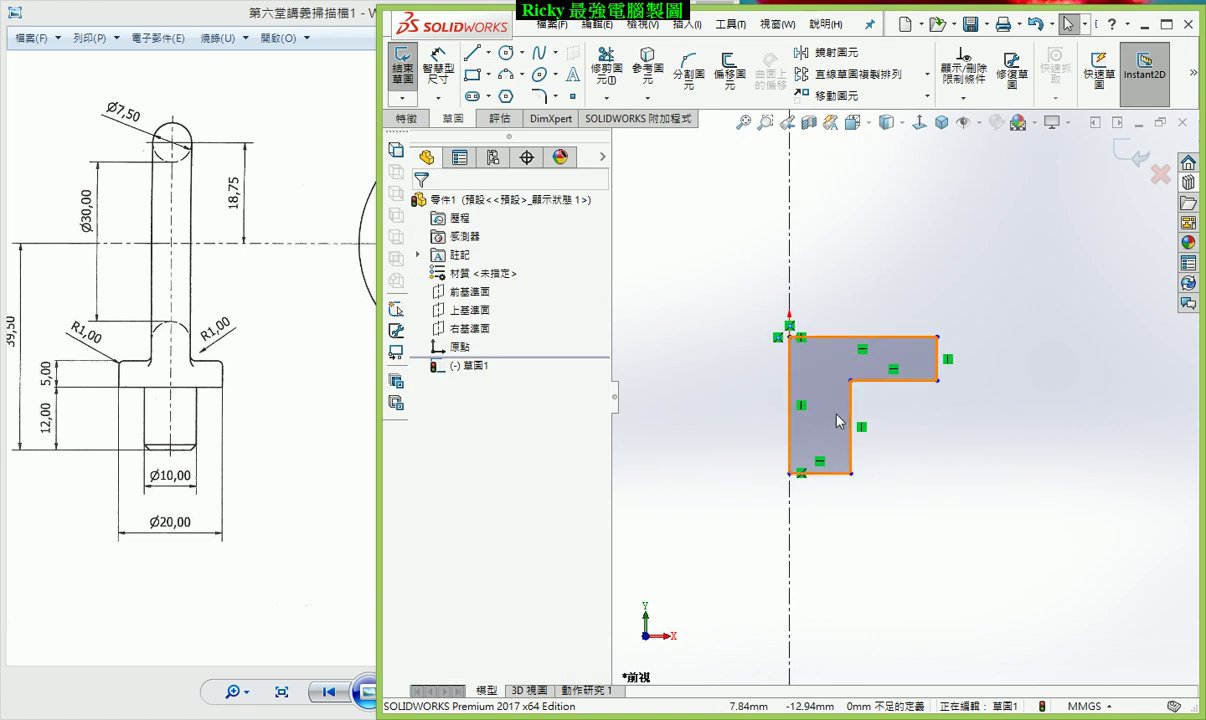
pyautogui.click(439, 68)
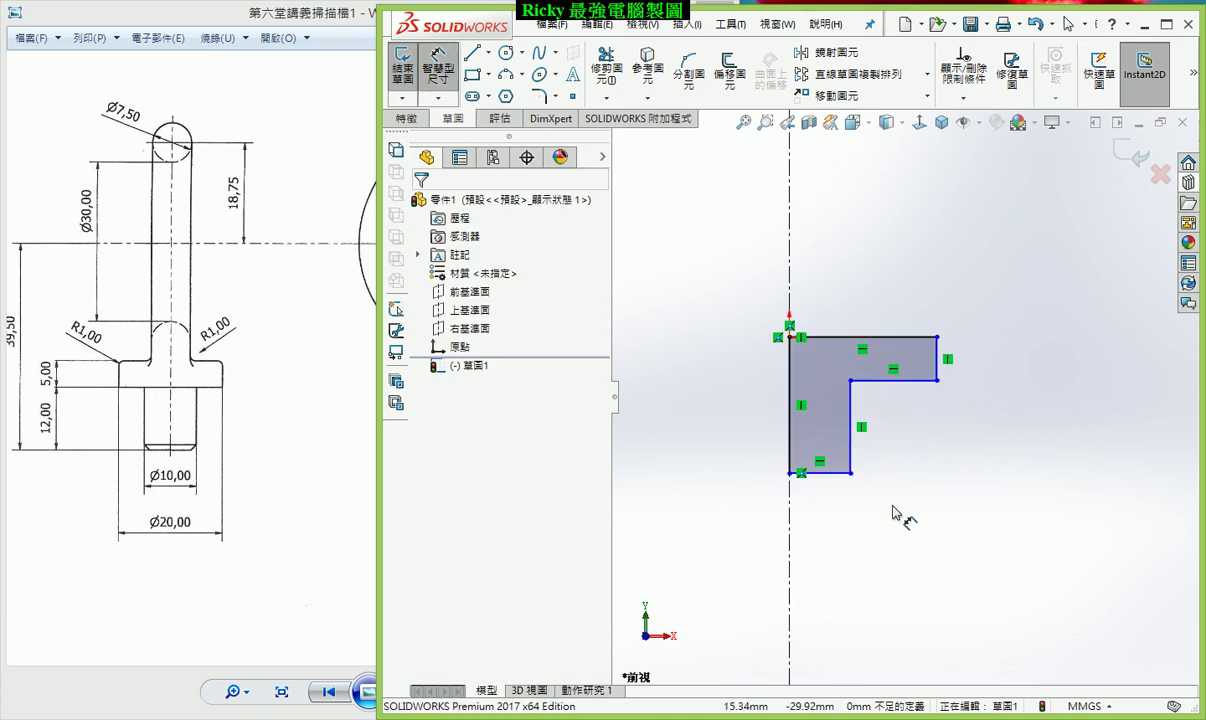
# - Dimension the shank diameter to 10 and the base diameter to 20
pyautogui.click(852, 412)
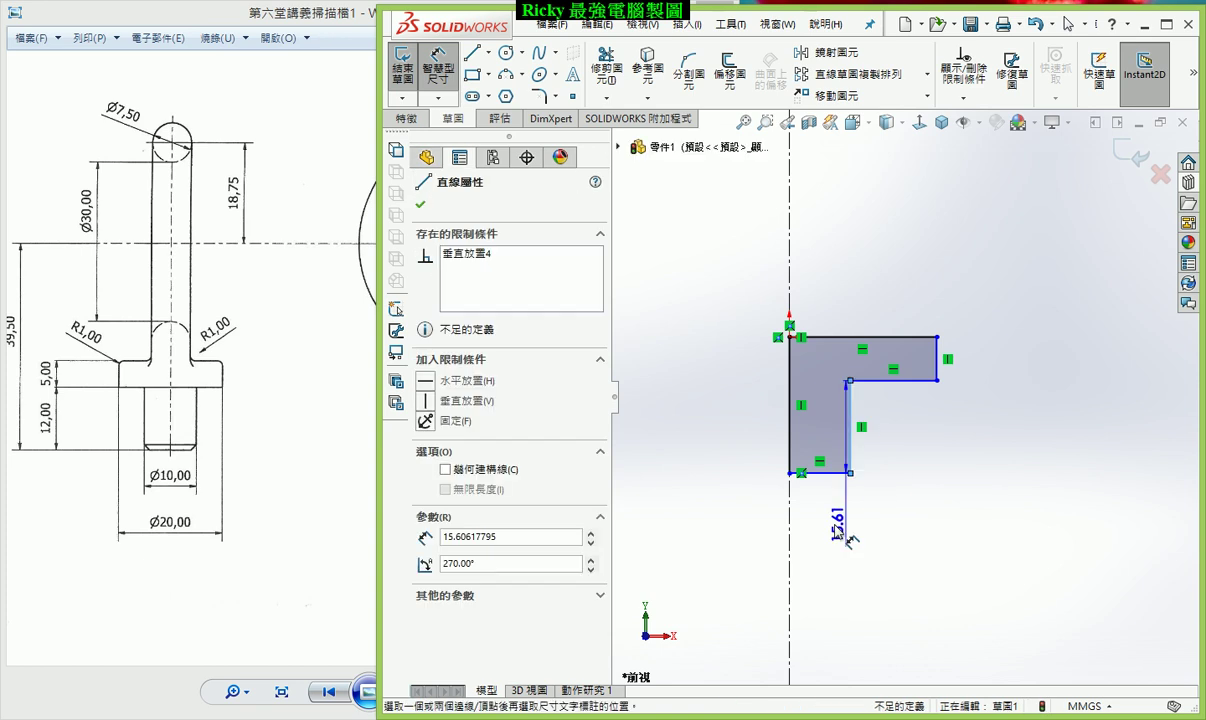
pyautogui.click(781, 530)
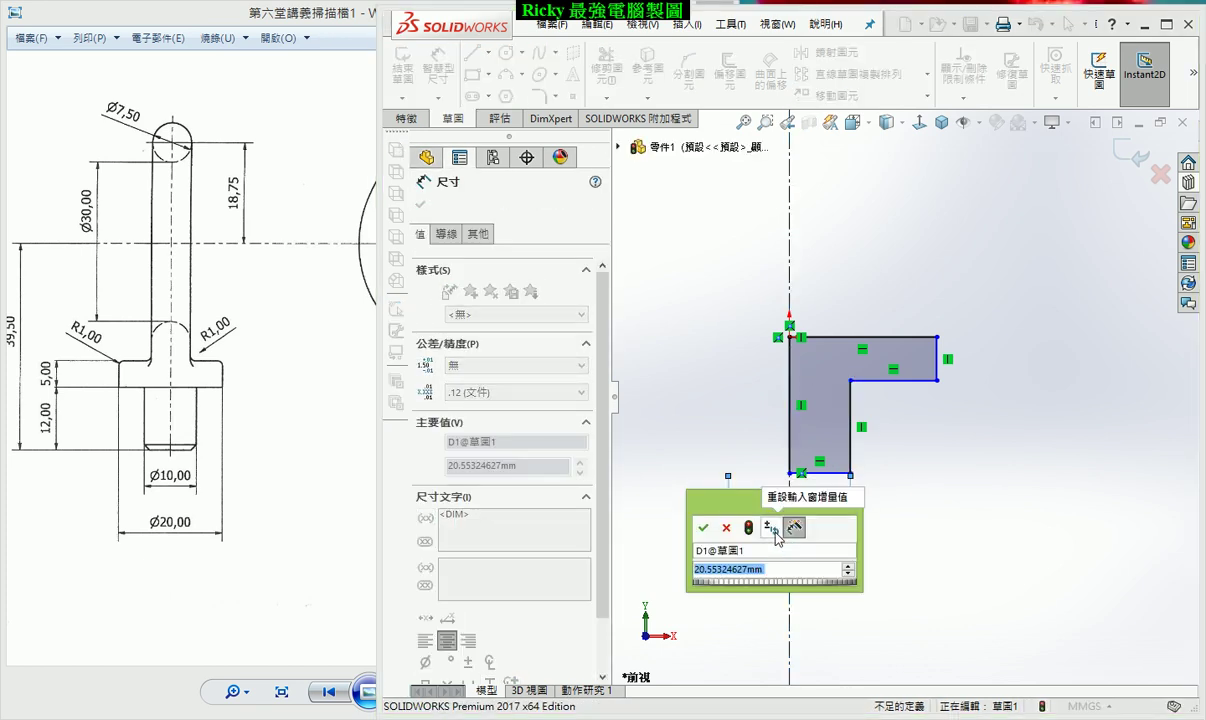
pyautogui.write('10')
pyautogui.press('Return')
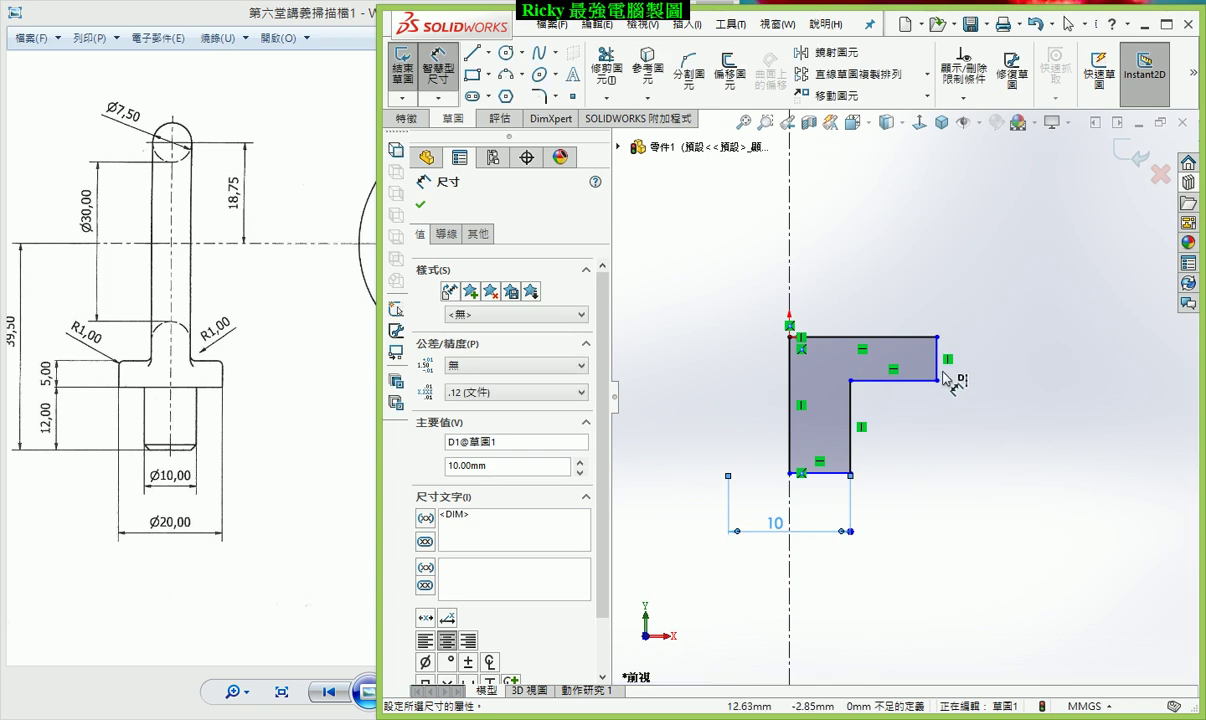
pyautogui.click(937, 358)
pyautogui.click(767, 604)
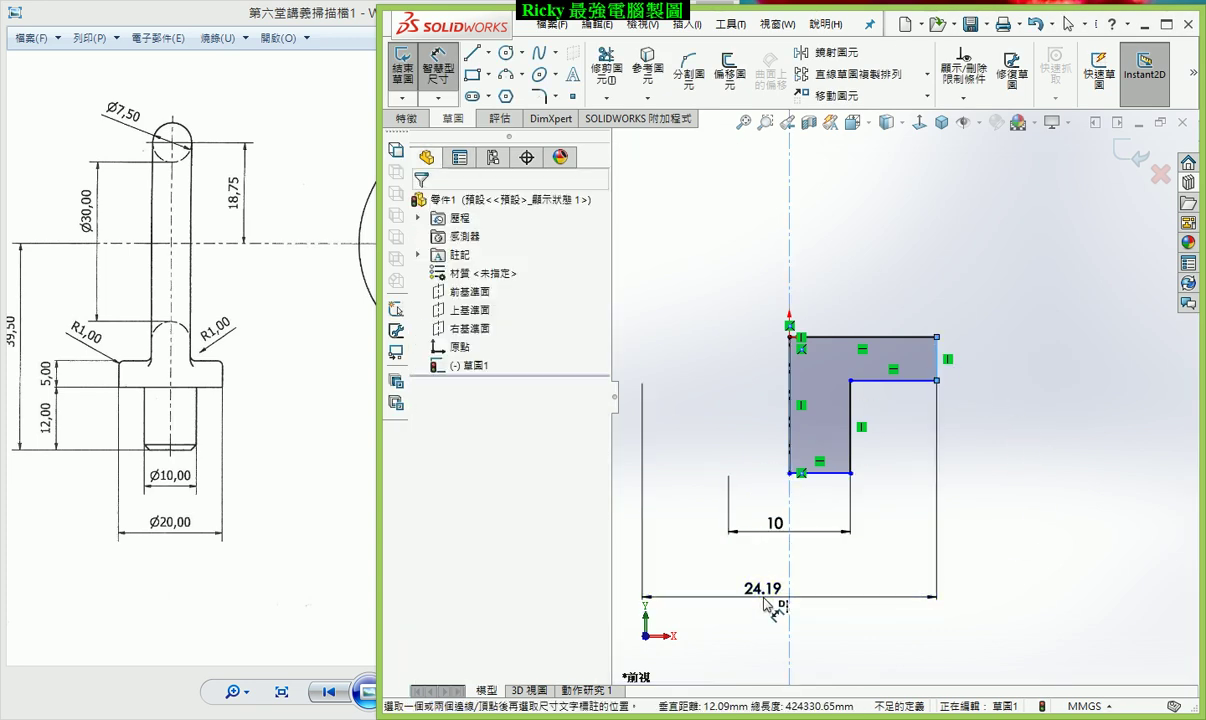
pyautogui.write('24')
pyautogui.press('Return')
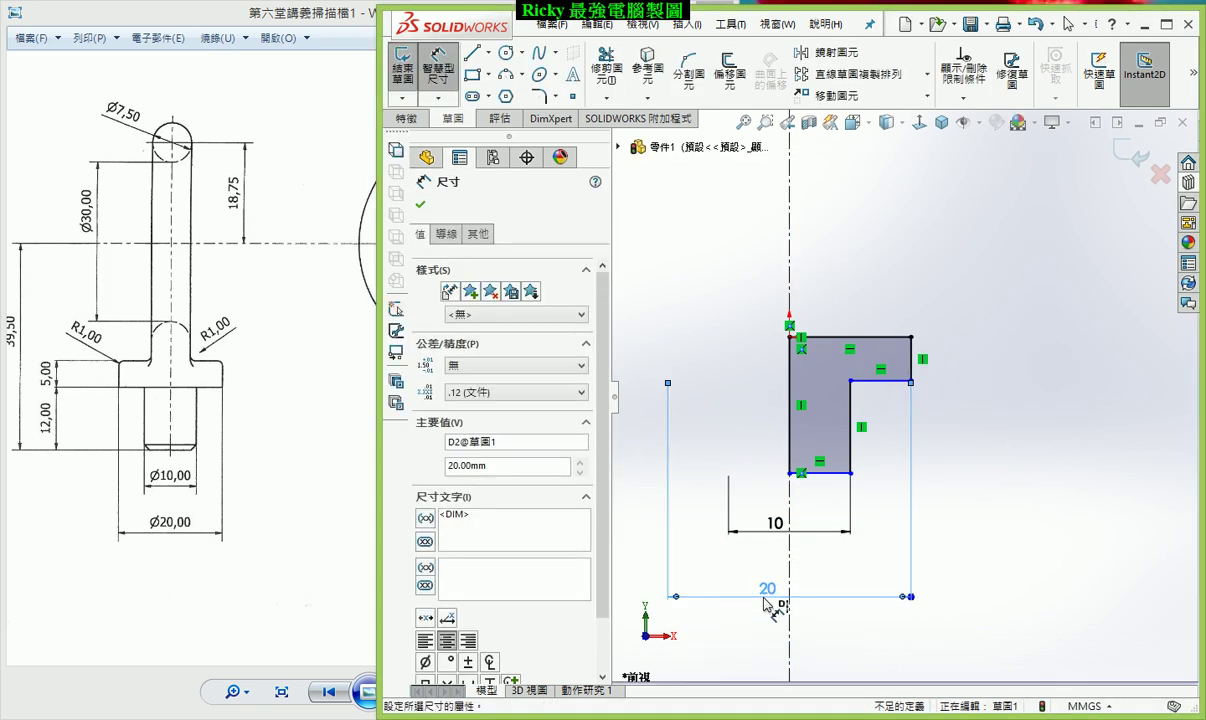
# - Set the shank height to 12 and drag the flange's inner corner lower
pyautogui.click(852, 432)
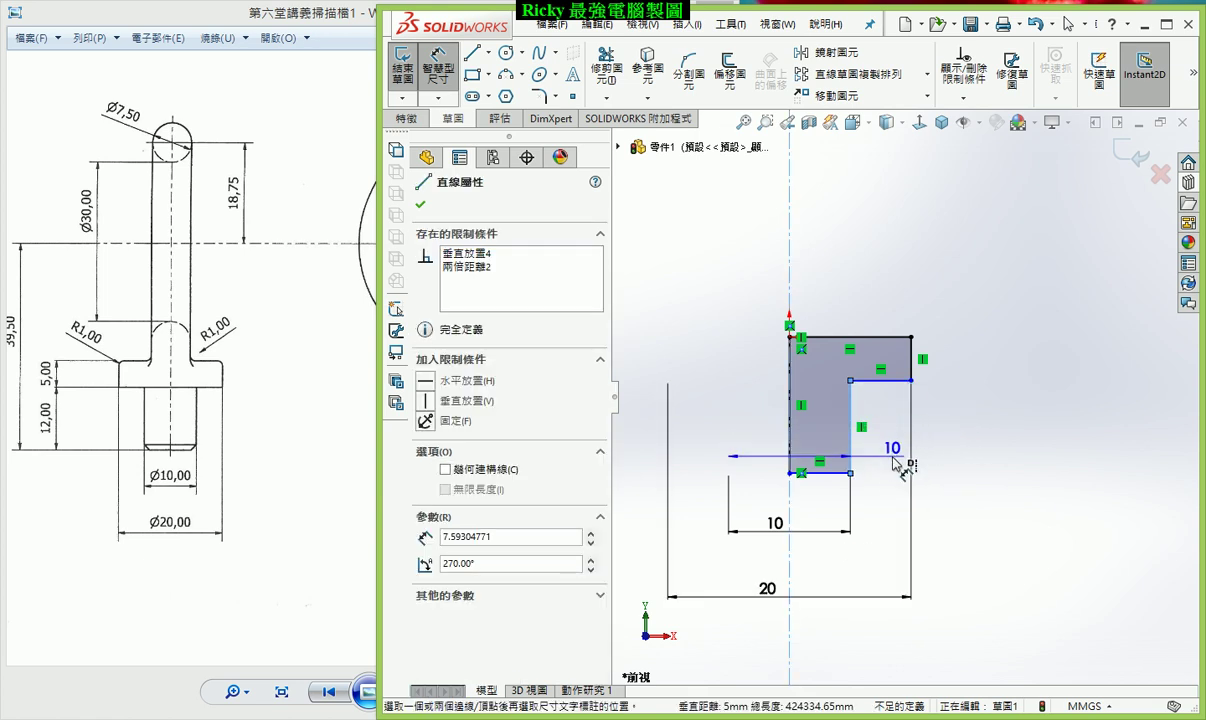
pyautogui.press('Escape')
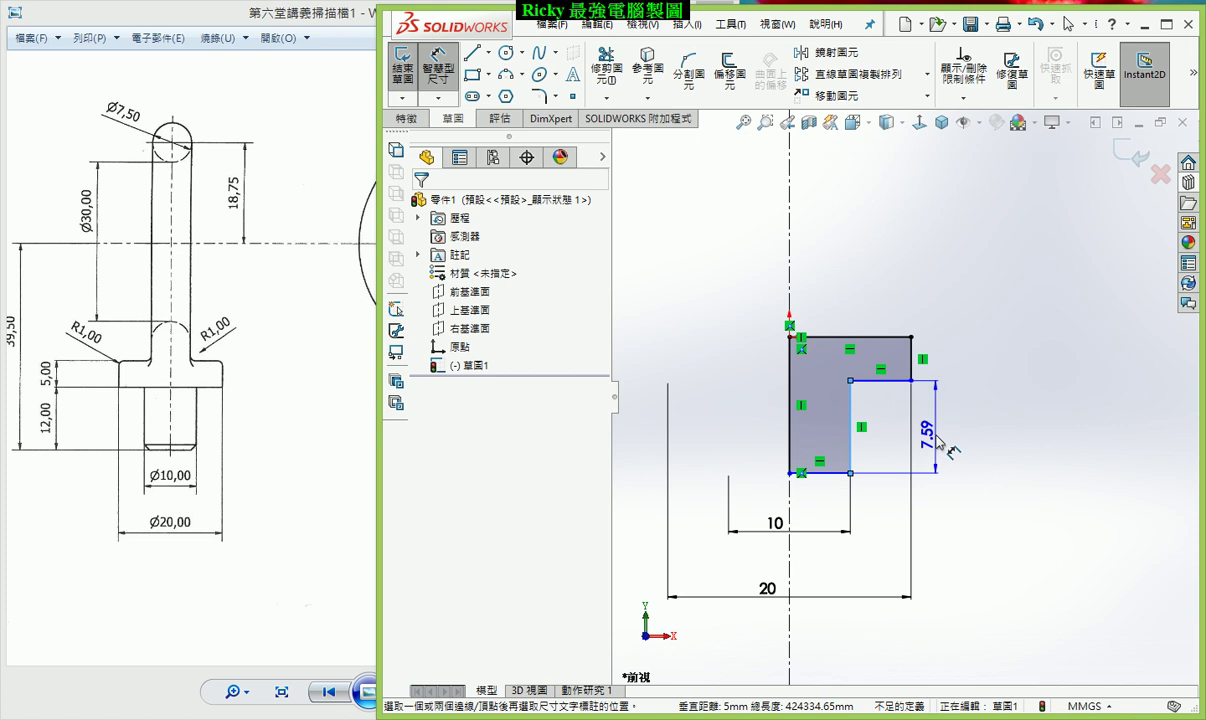
pyautogui.click(940, 445)
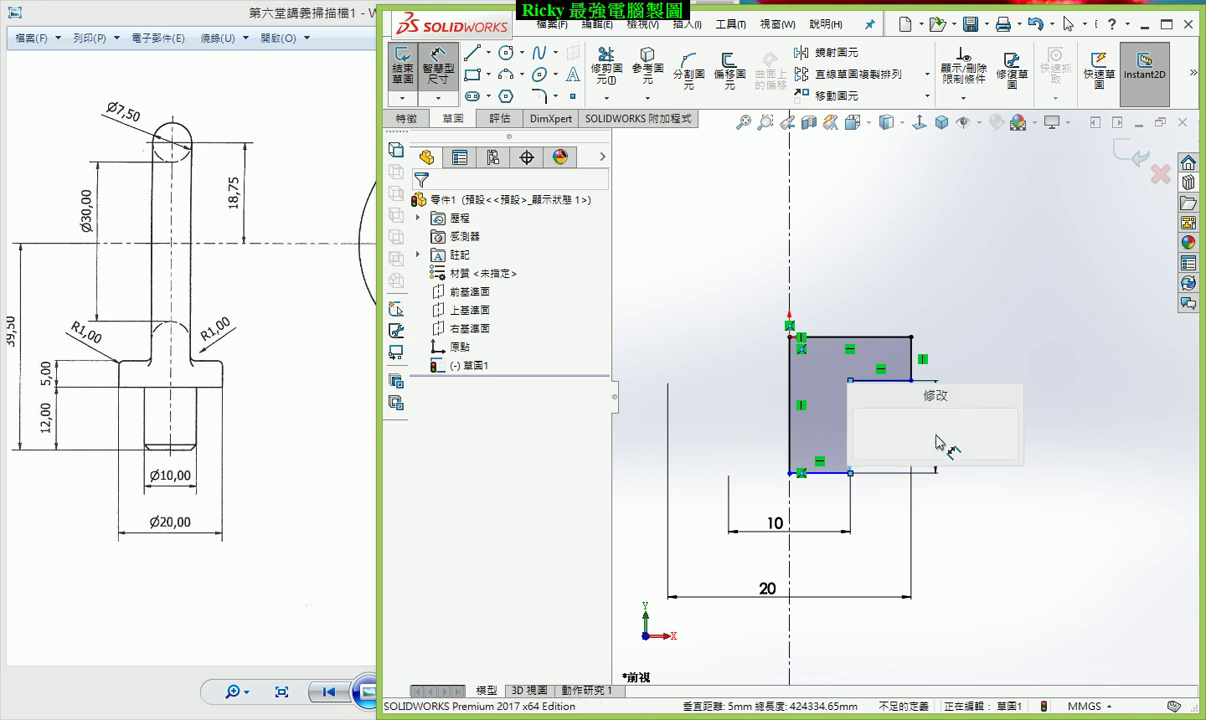
pyautogui.write('12')
pyautogui.press('Return')
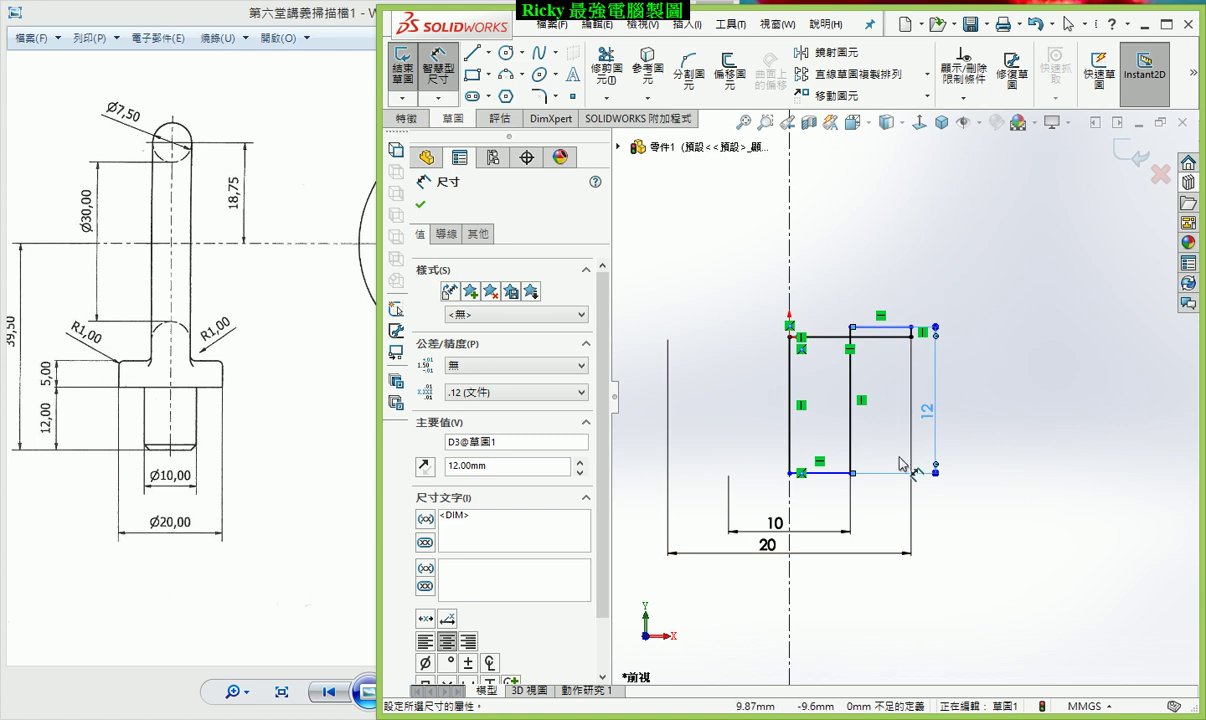
pyautogui.click(421, 205)
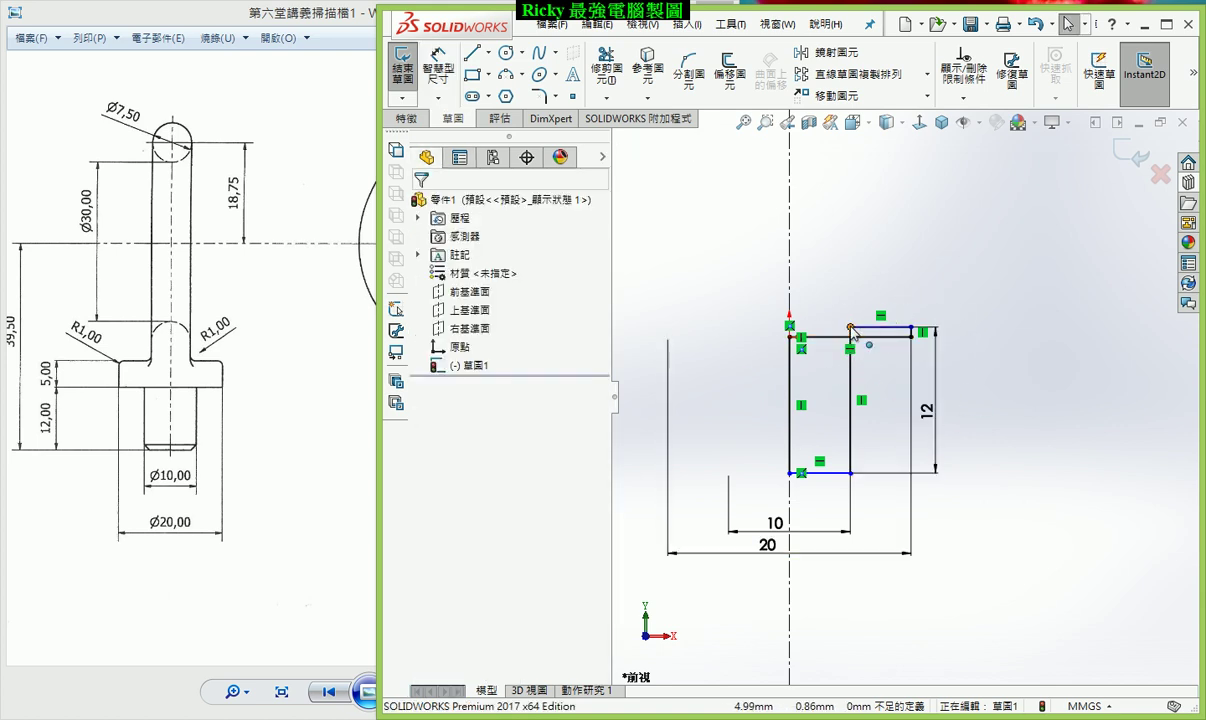
pyautogui.moveTo(851, 328); pyautogui.dragTo(855, 373)
pyautogui.click(968, 409)
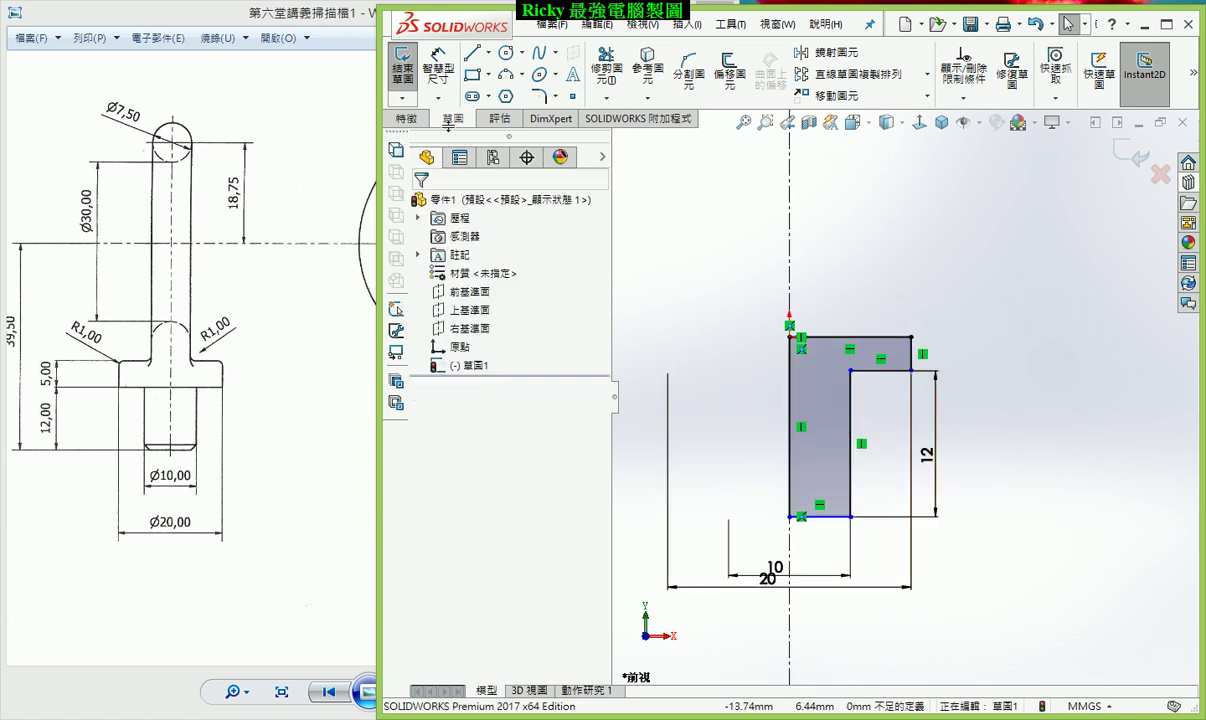
# - Dimension the flange thickness to 5 and exit the fully defined sketch
pyautogui.click(438, 68)
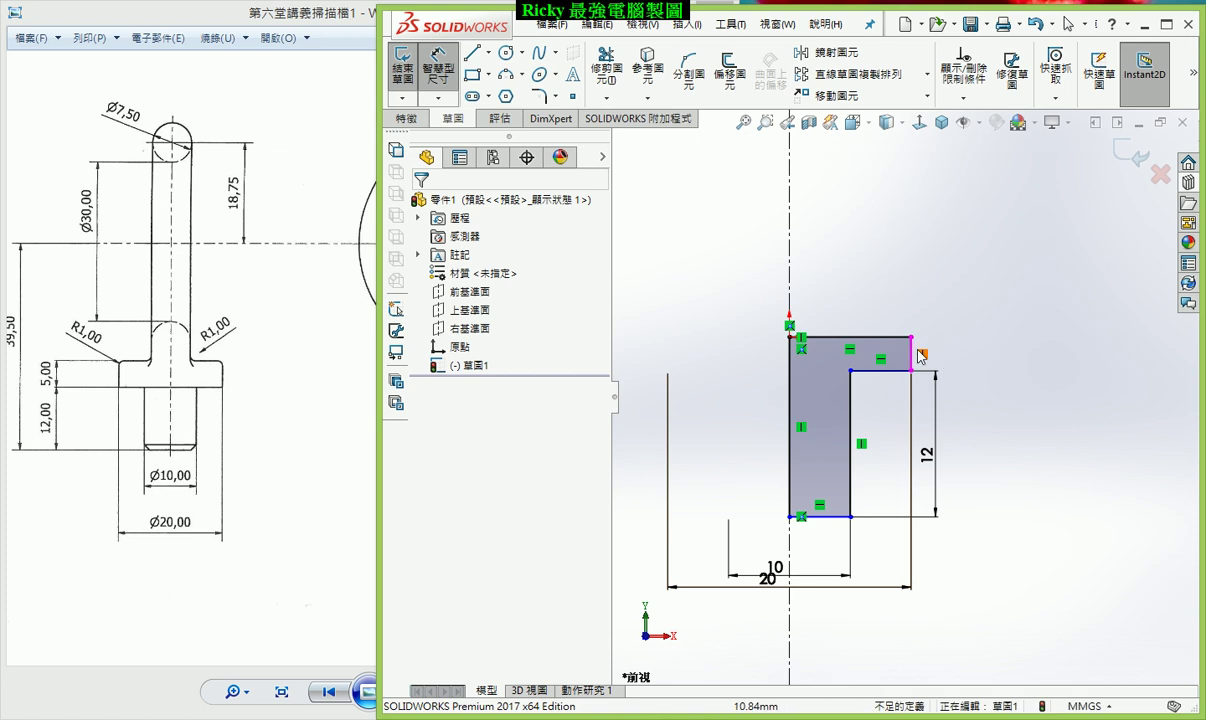
pyautogui.click(913, 355)
pyautogui.click(980, 357)
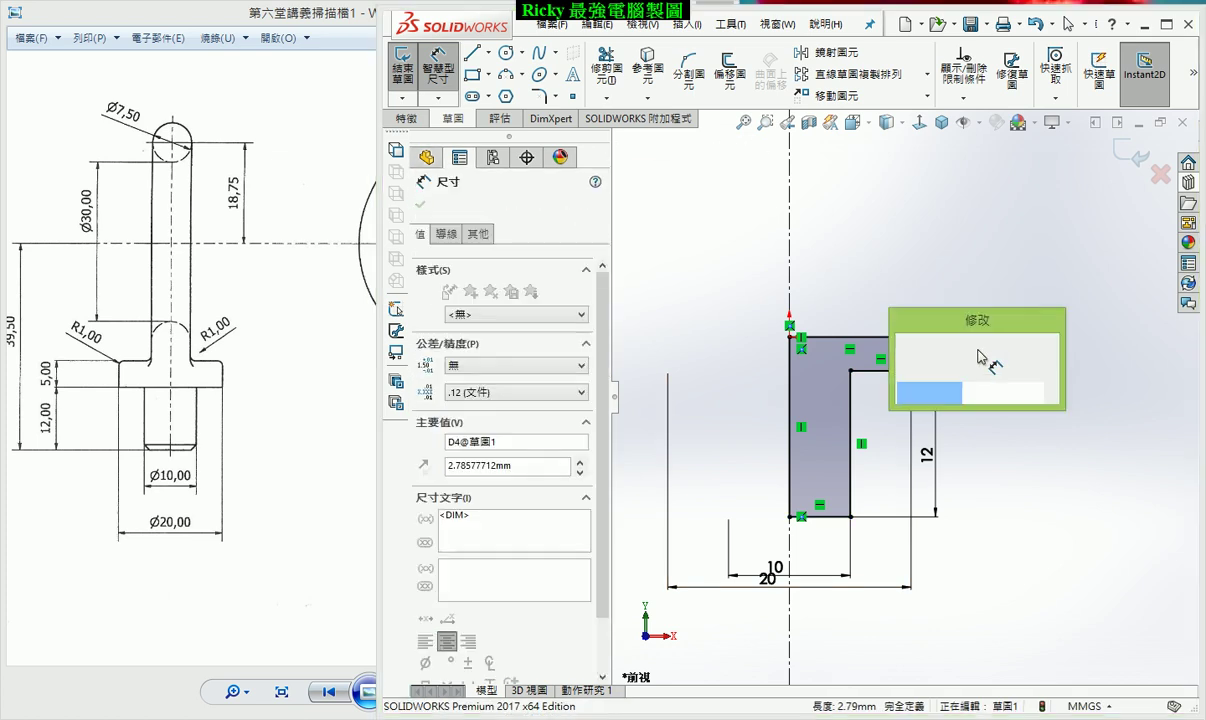
pyautogui.write('5')
pyautogui.press('Return')
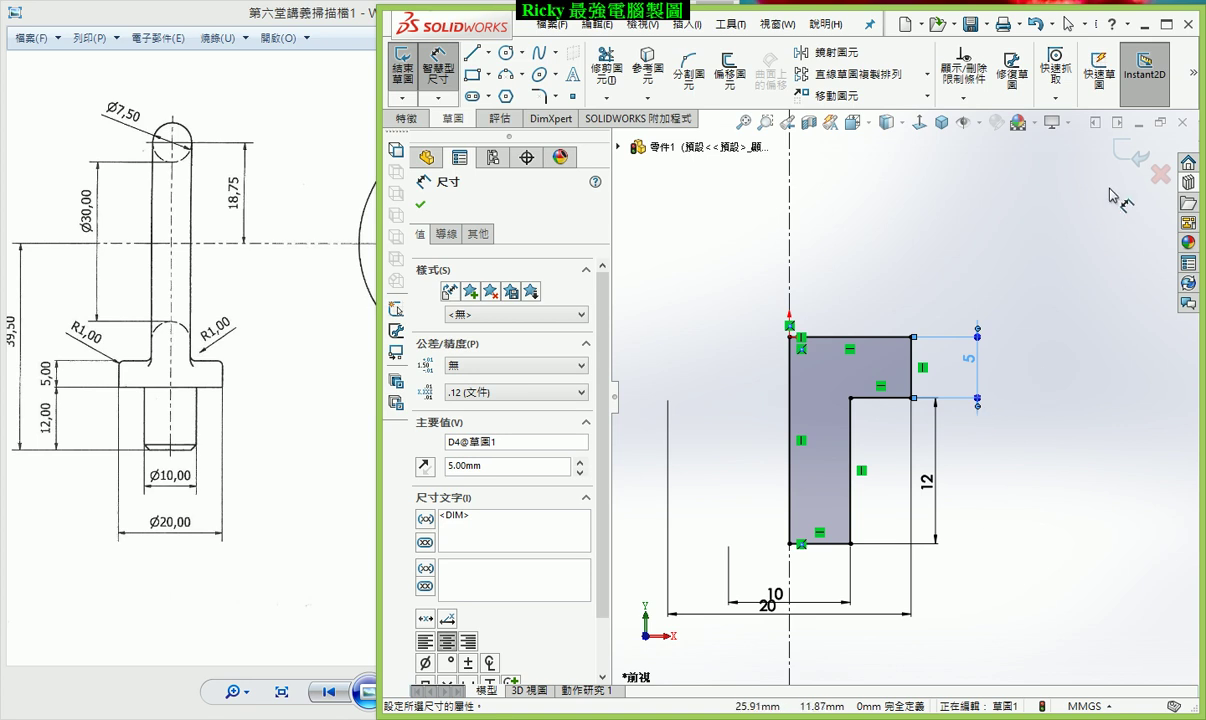
pyautogui.click(1130, 158)
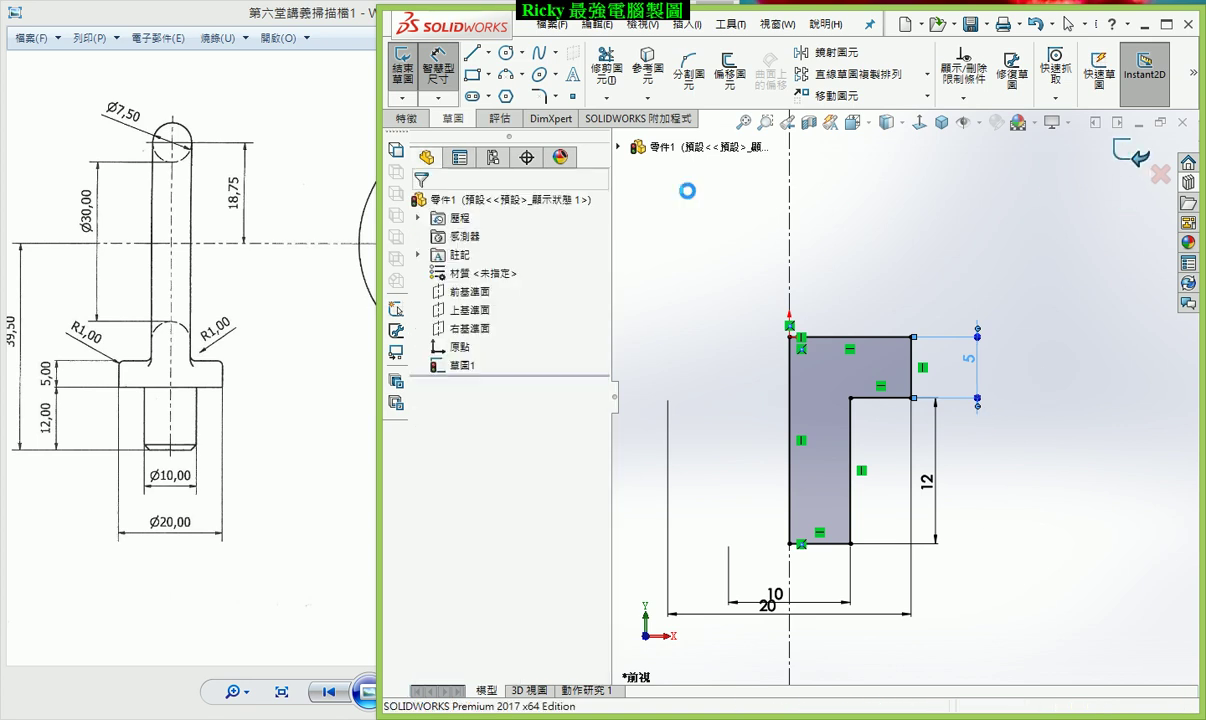
# - Revolve the base profile 360° about the centerline into Revolve1
pyautogui.click(405, 119)
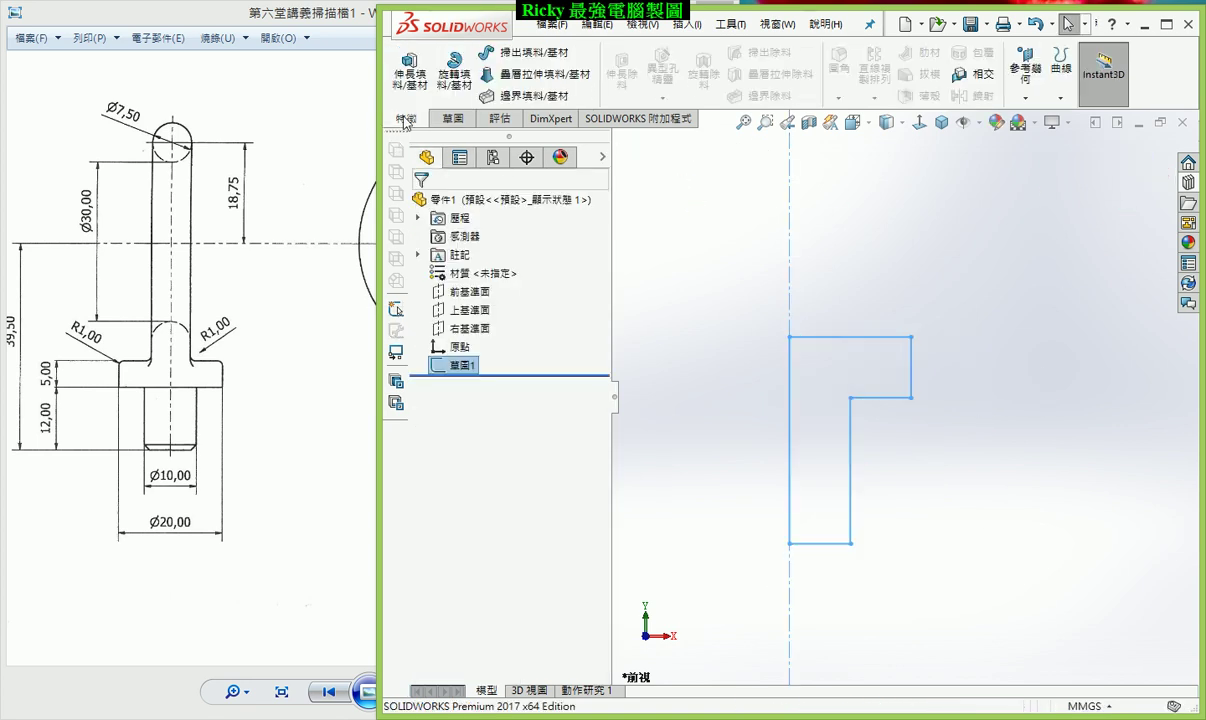
pyautogui.click(455, 78)
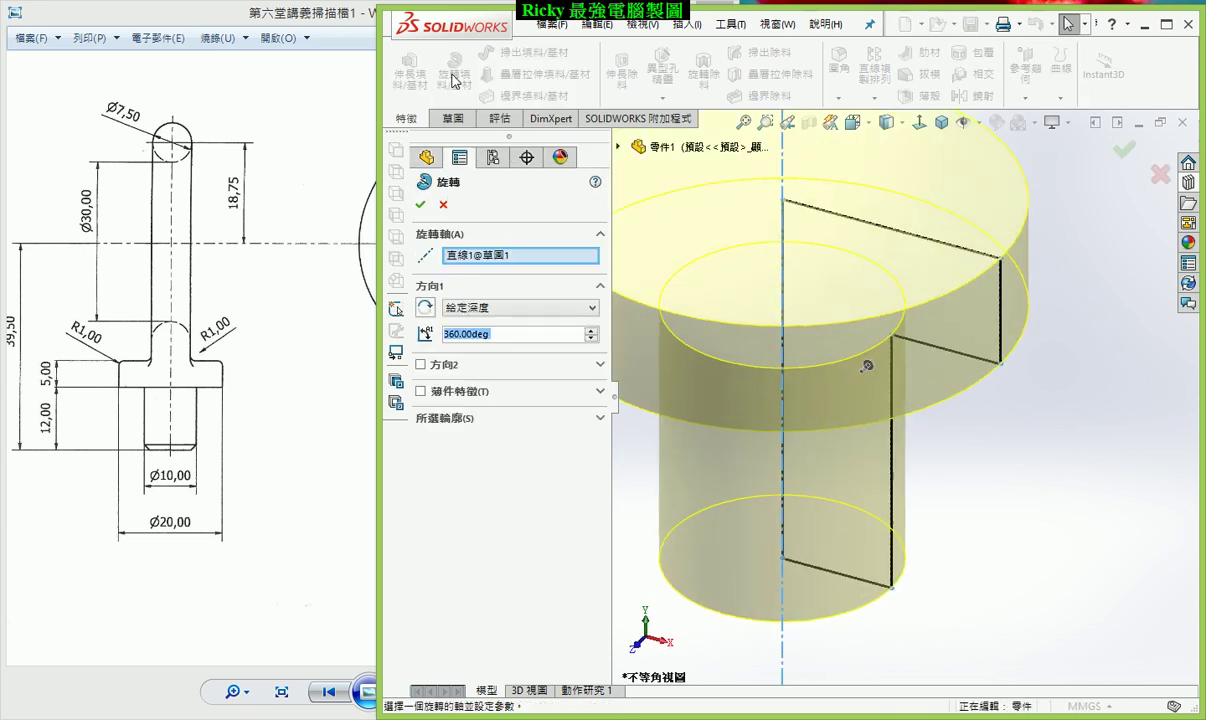
pyautogui.click(420, 205)
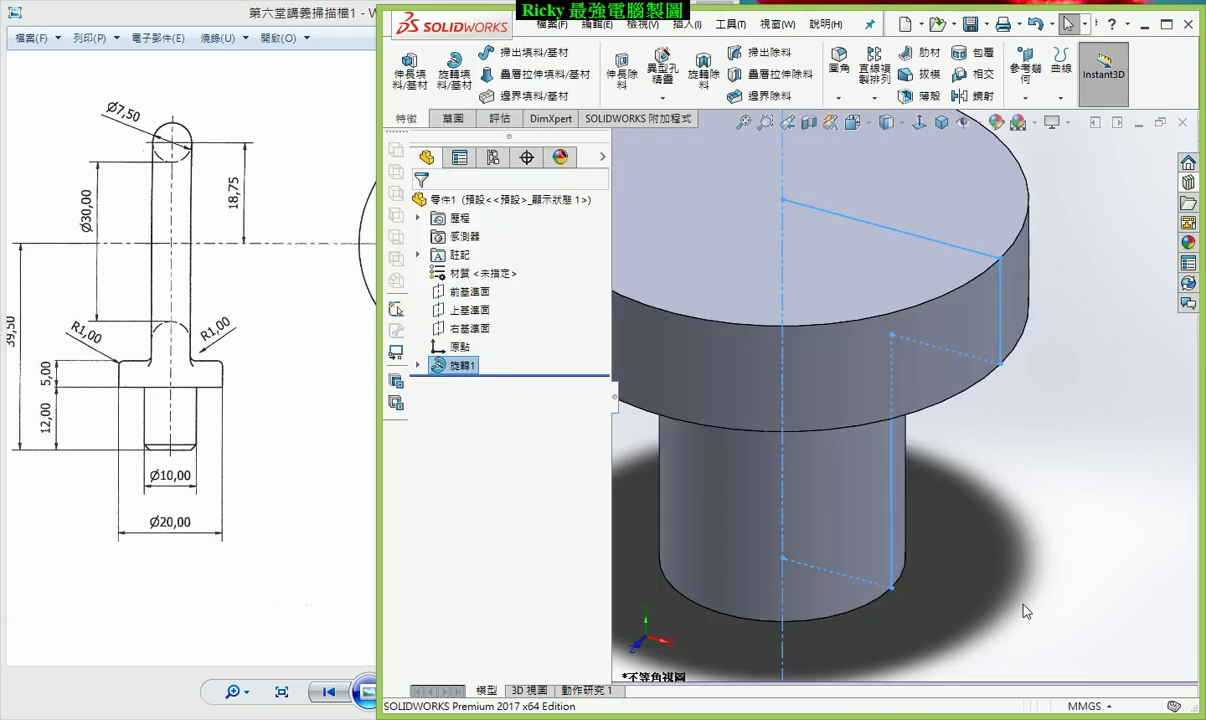
pyautogui.scroll(3, 900, 460)
pyautogui.scroll(-1, 927, 450)
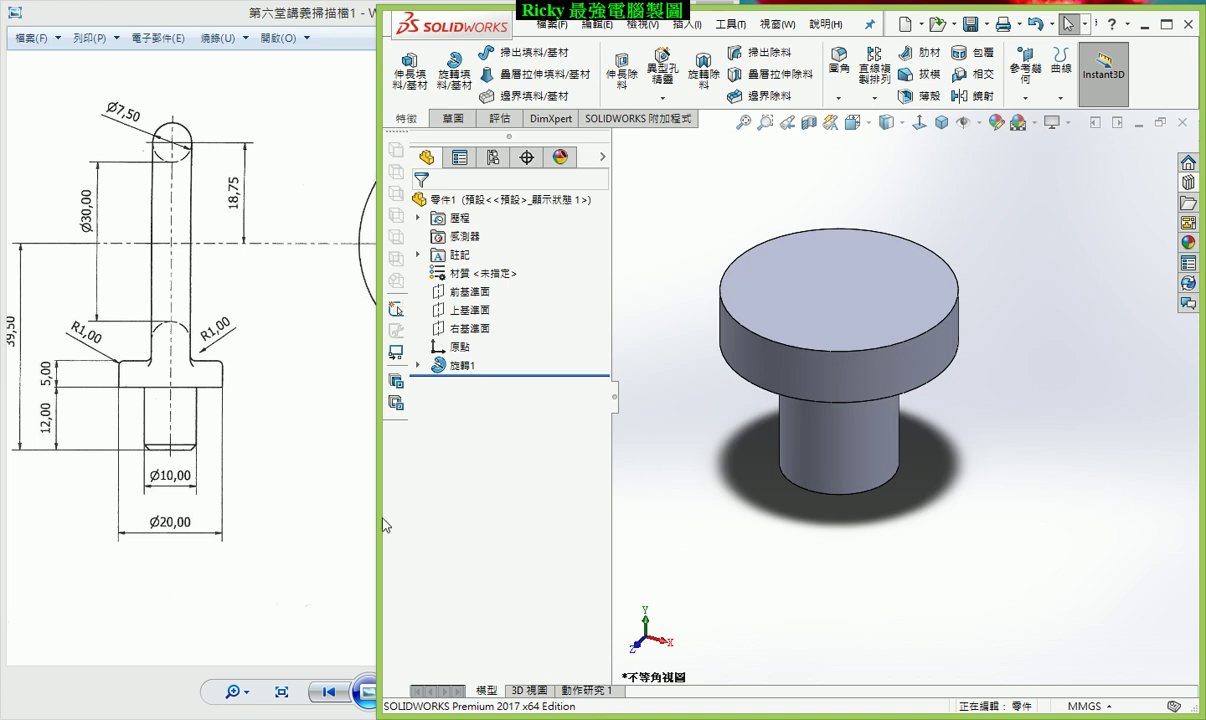
pyautogui.click(287, 474)
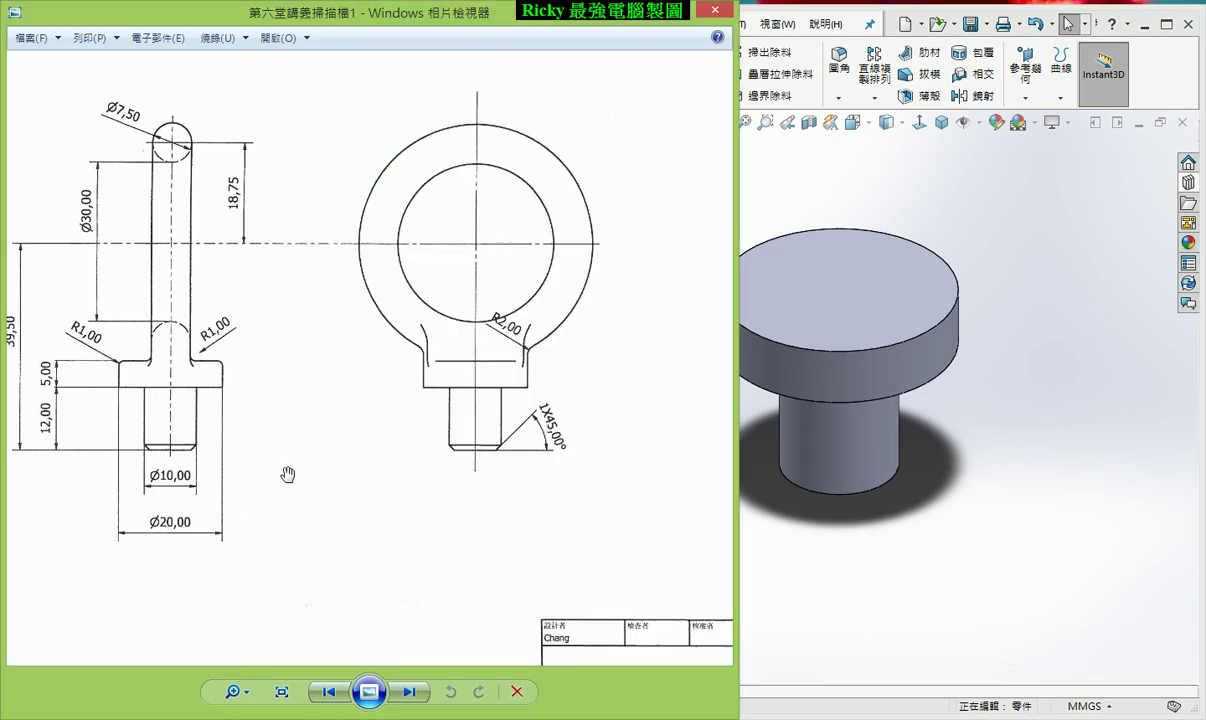
# - Chamfer the shank's bottom edge at 1 mm × 45°, creating Chamfer1
pyautogui.click(916, 521)
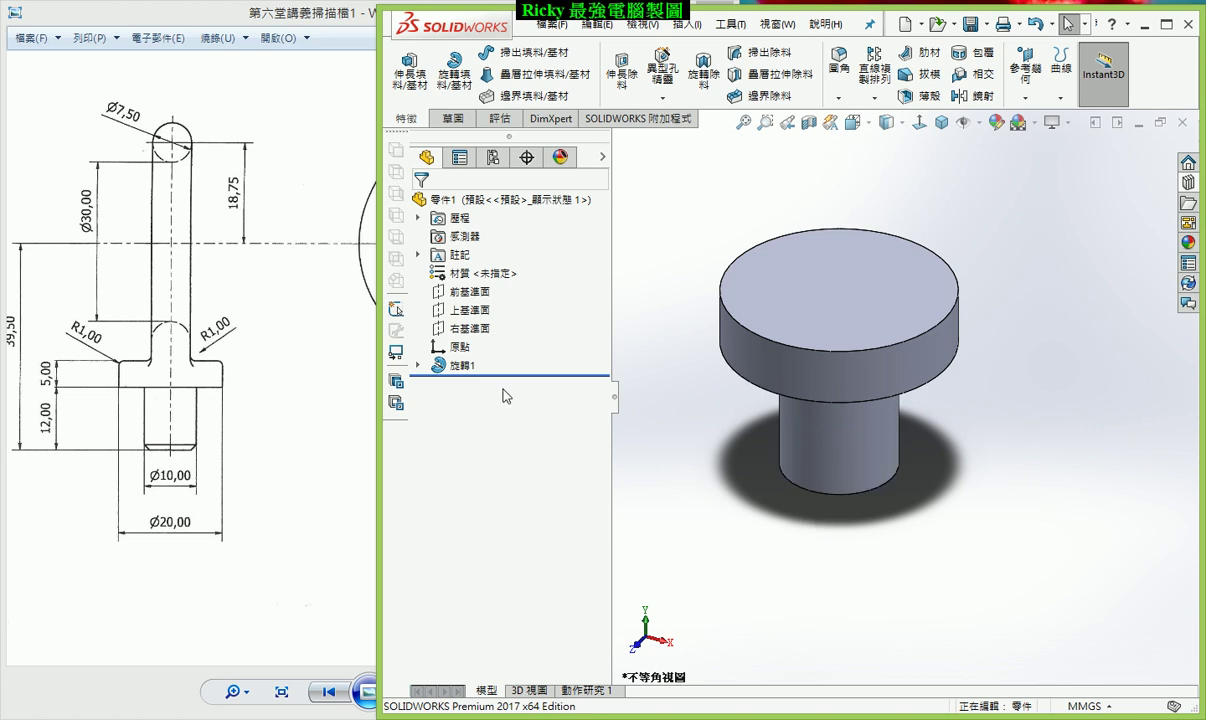
pyautogui.click(838, 98)
pyautogui.click(853, 138)
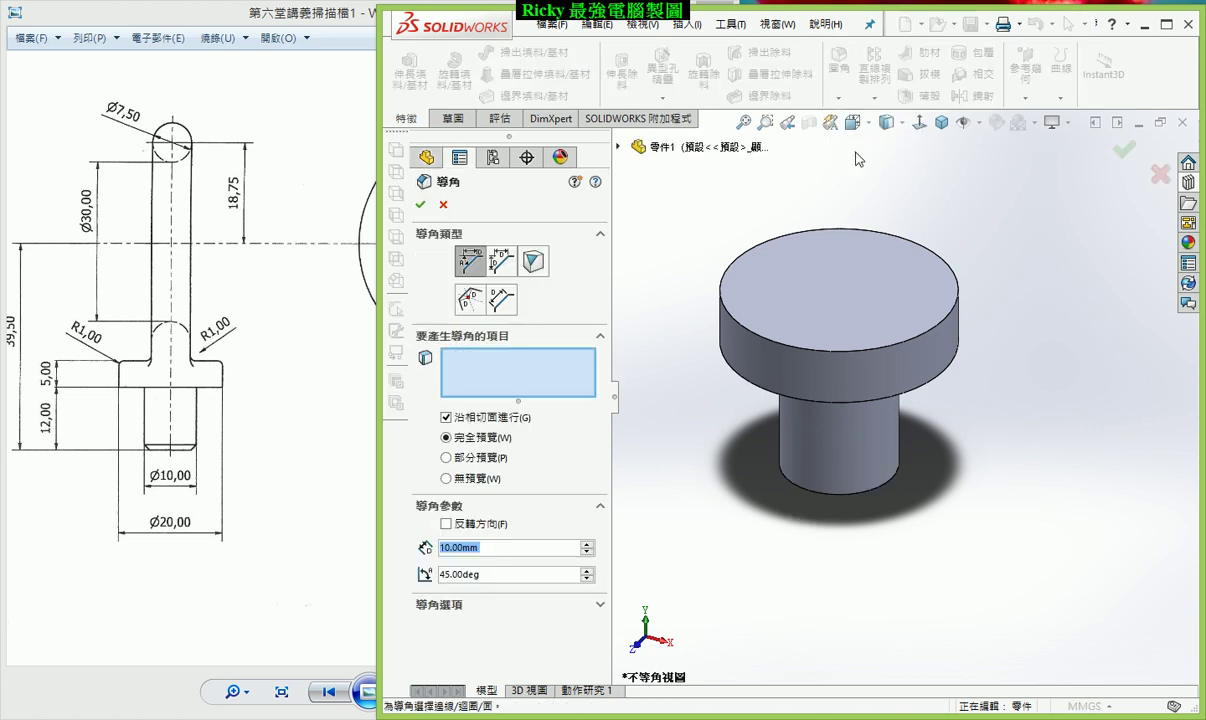
pyautogui.click(255, 428)
pyautogui.click(854, 464)
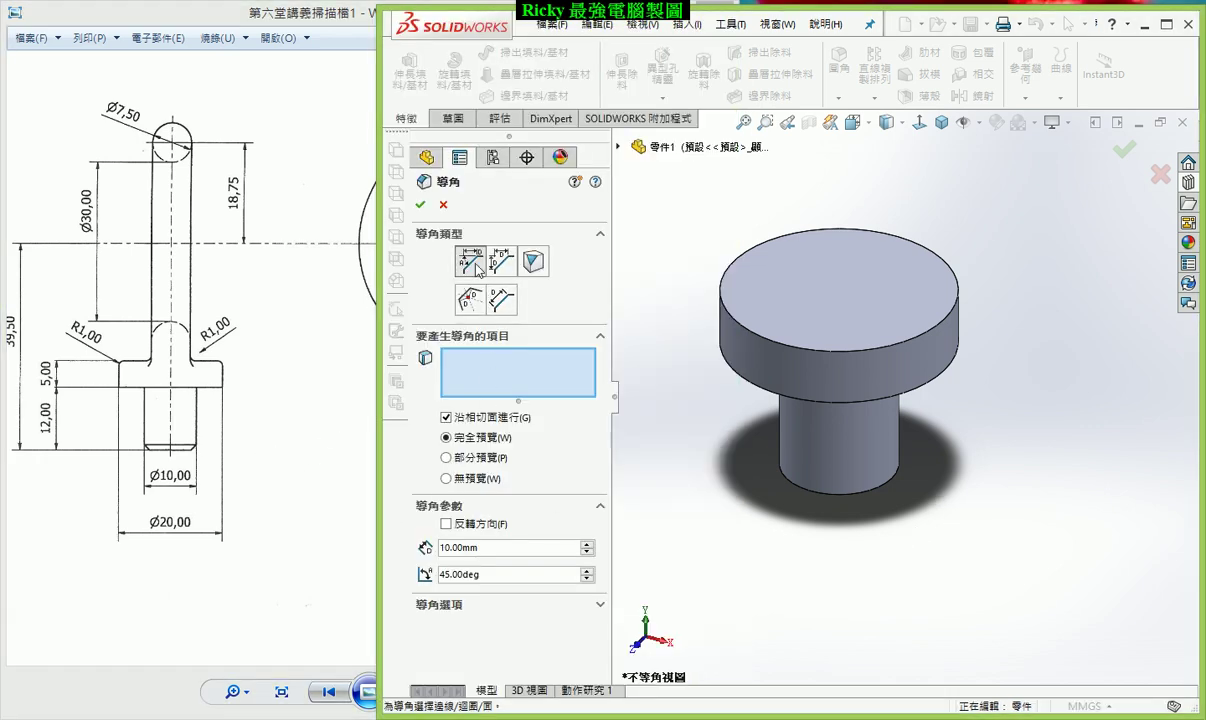
pyautogui.click(489, 550)
pyautogui.write('1')
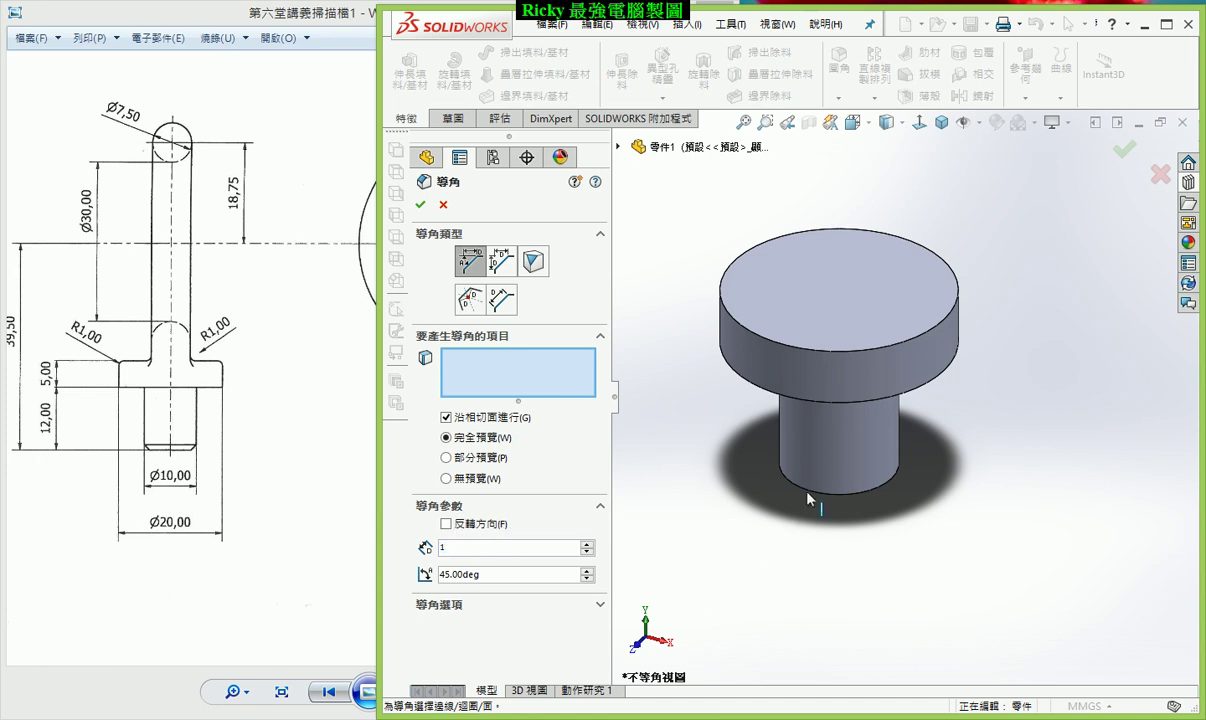
pyautogui.click(806, 492)
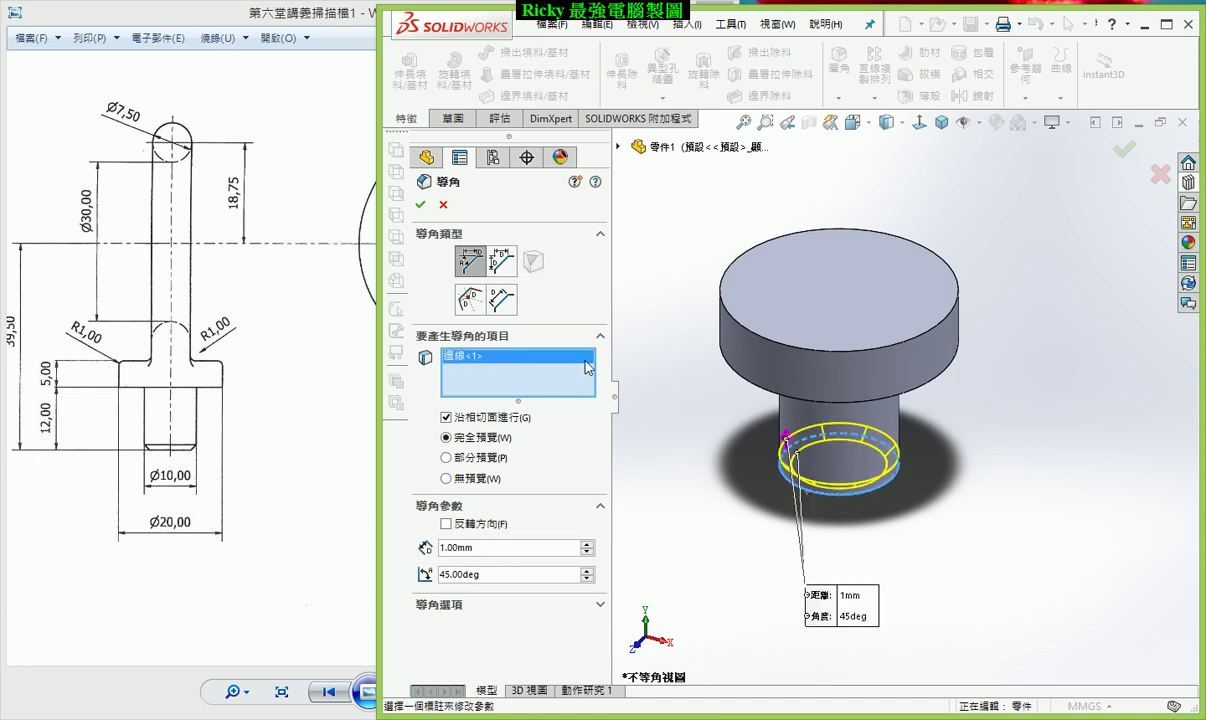
pyautogui.click(420, 205)
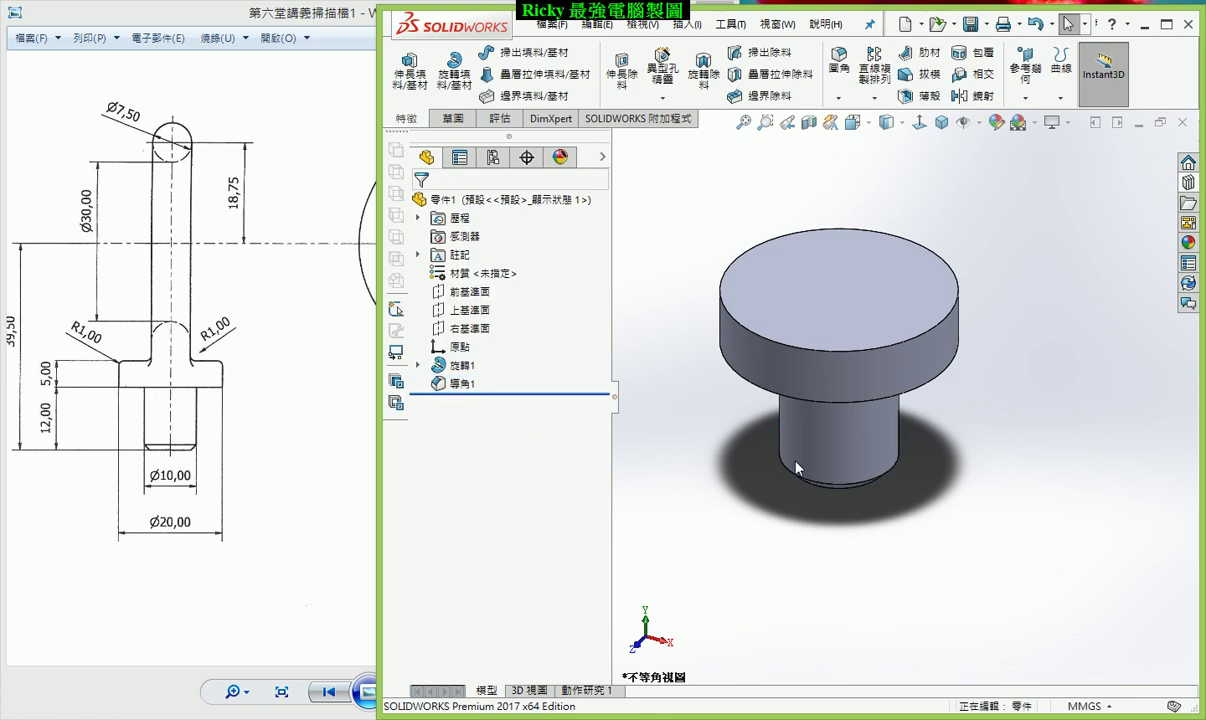
pyautogui.click(247, 445)
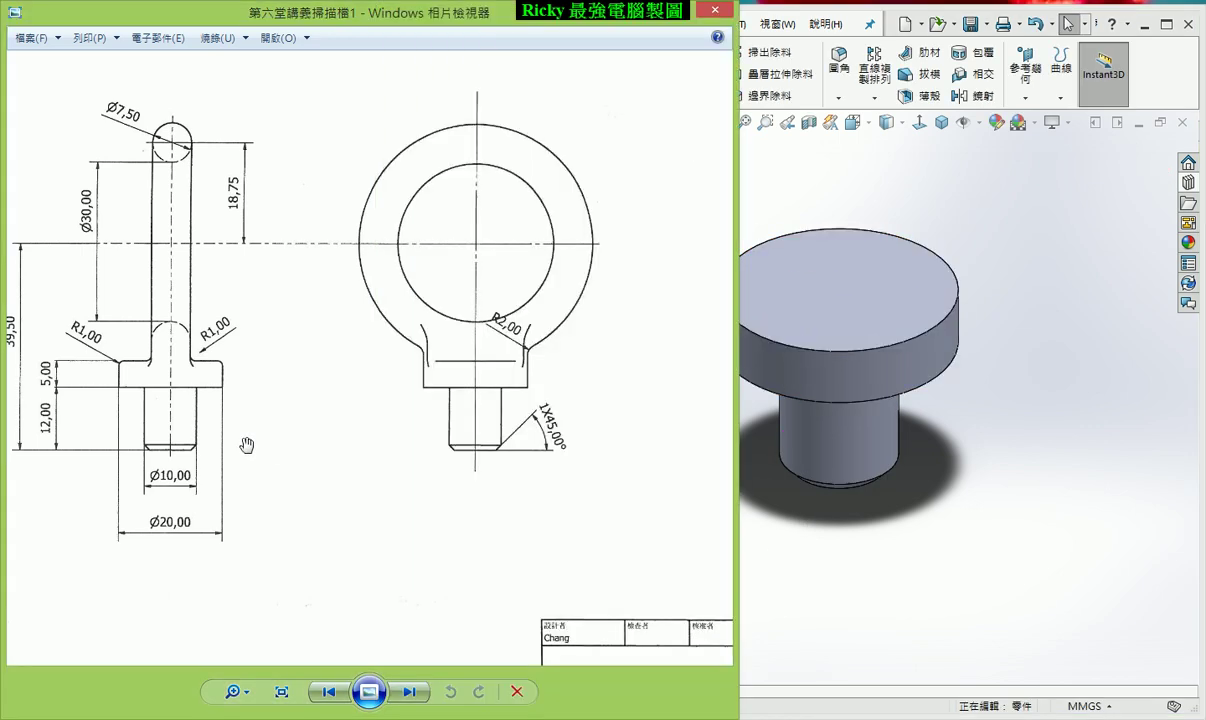
pyautogui.moveTo(520, 430); pyautogui.dragTo(162, 438)
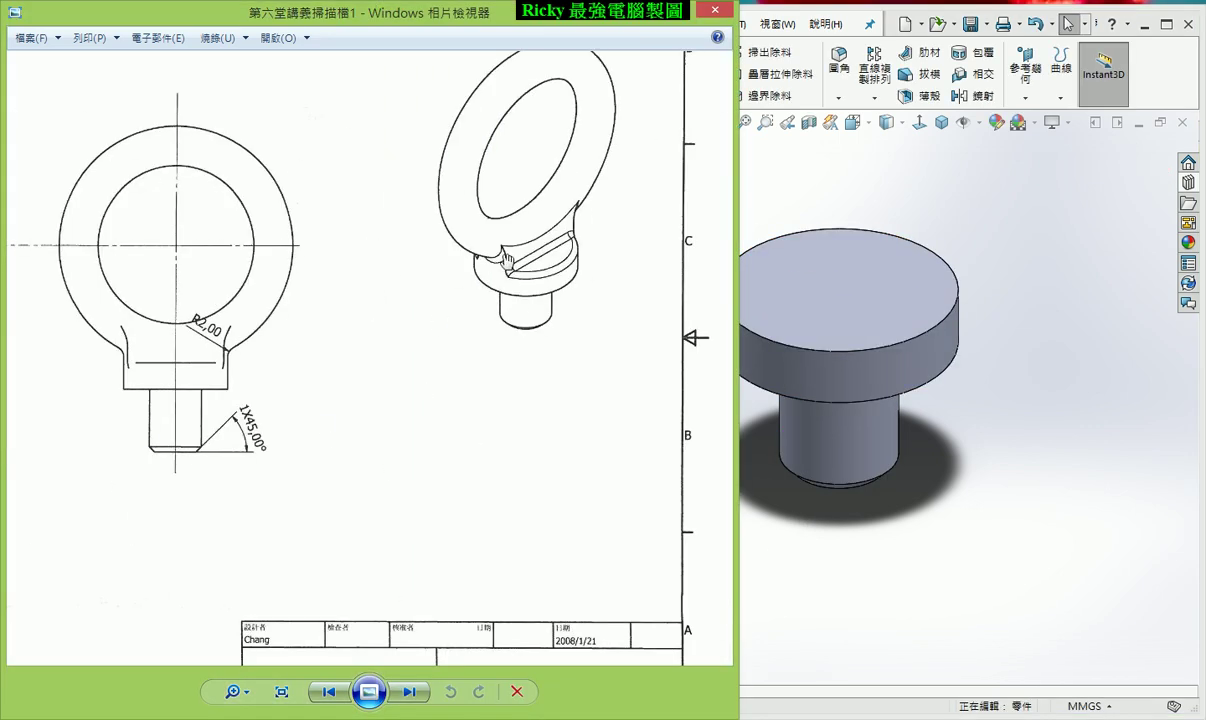
pyautogui.scroll(2, 512, 258)
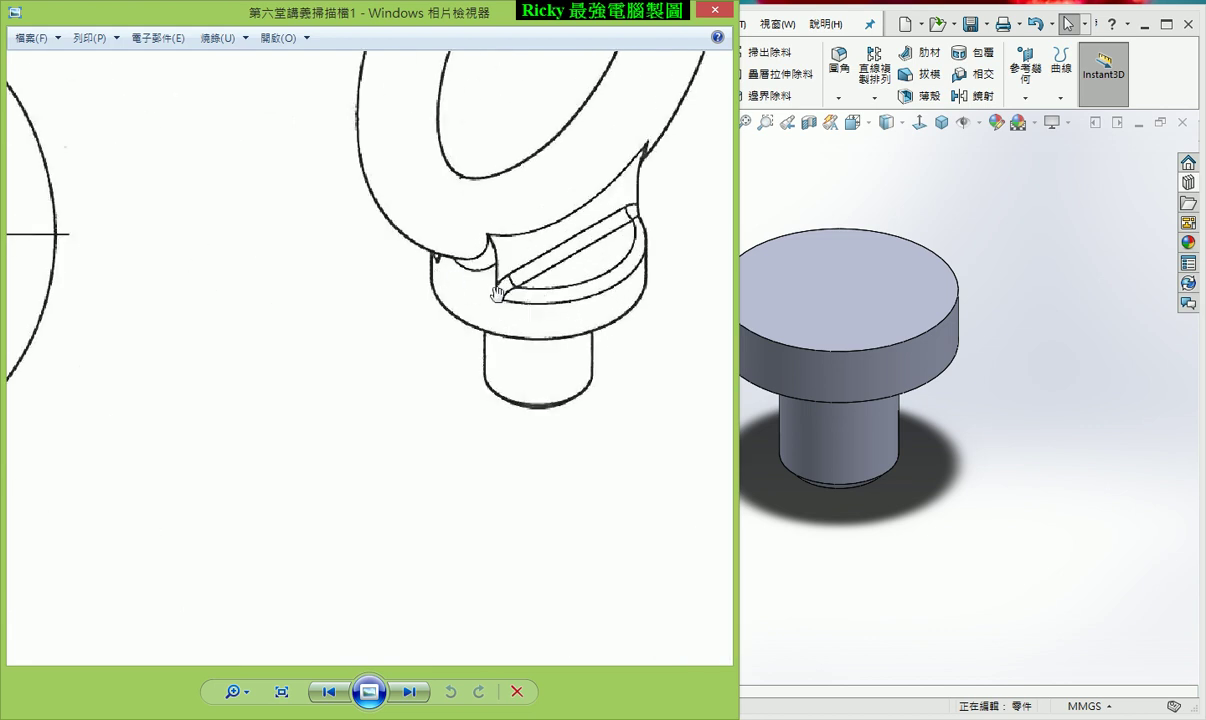
pyautogui.scroll(-3, 530, 329)
pyautogui.scroll(1, 194, 412)
pyautogui.scroll(1, 320, 411)
pyautogui.scroll(1, 272, 434)
pyautogui.moveTo(272, 434); pyautogui.dragTo(306, 446)
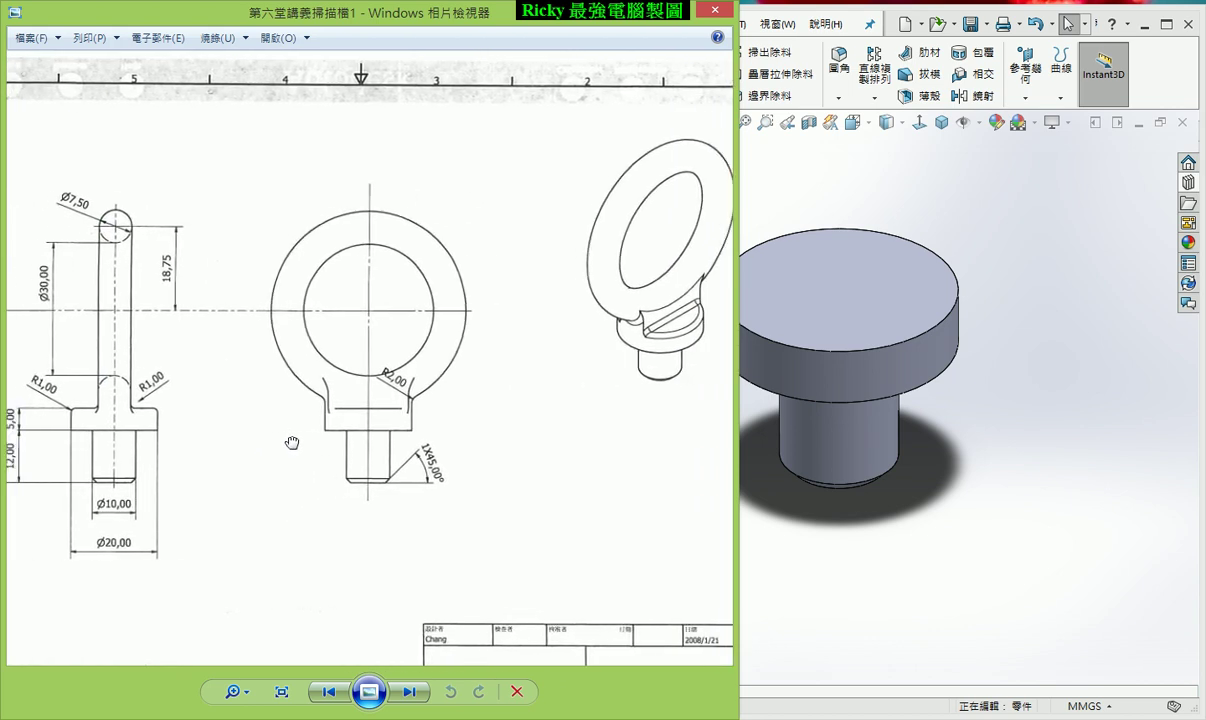
pyautogui.click(902, 618)
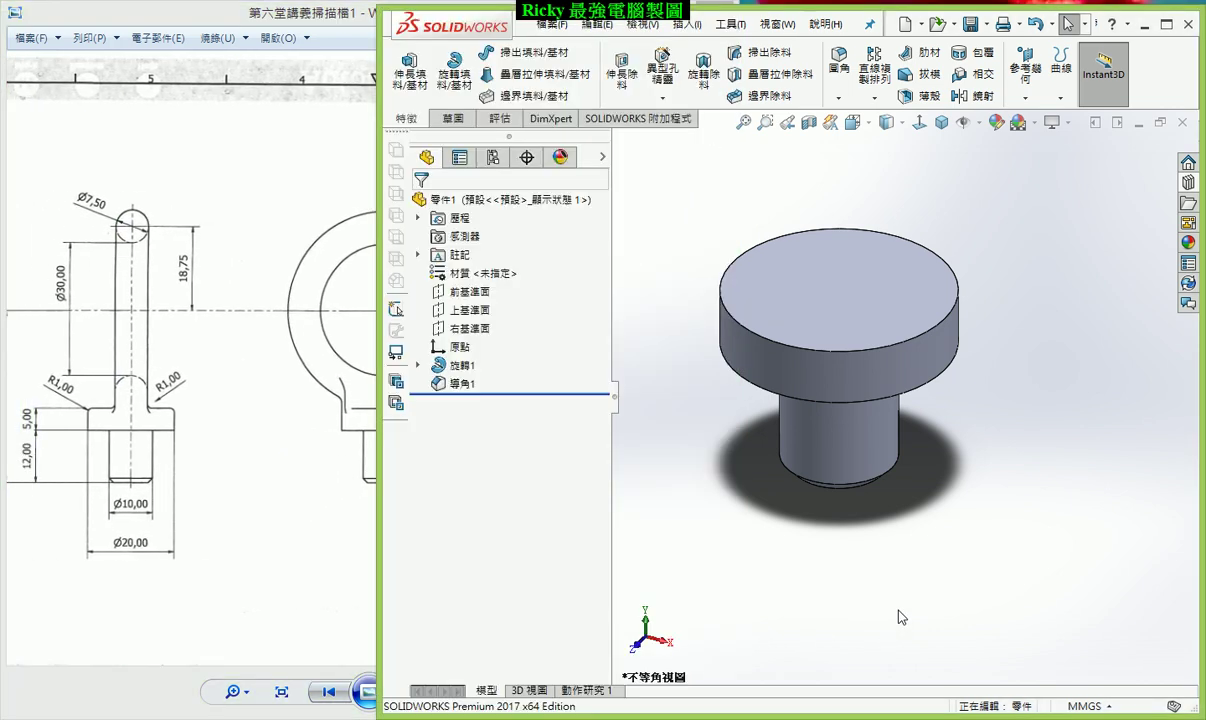
pyautogui.hotkey('alt', 'Tab')
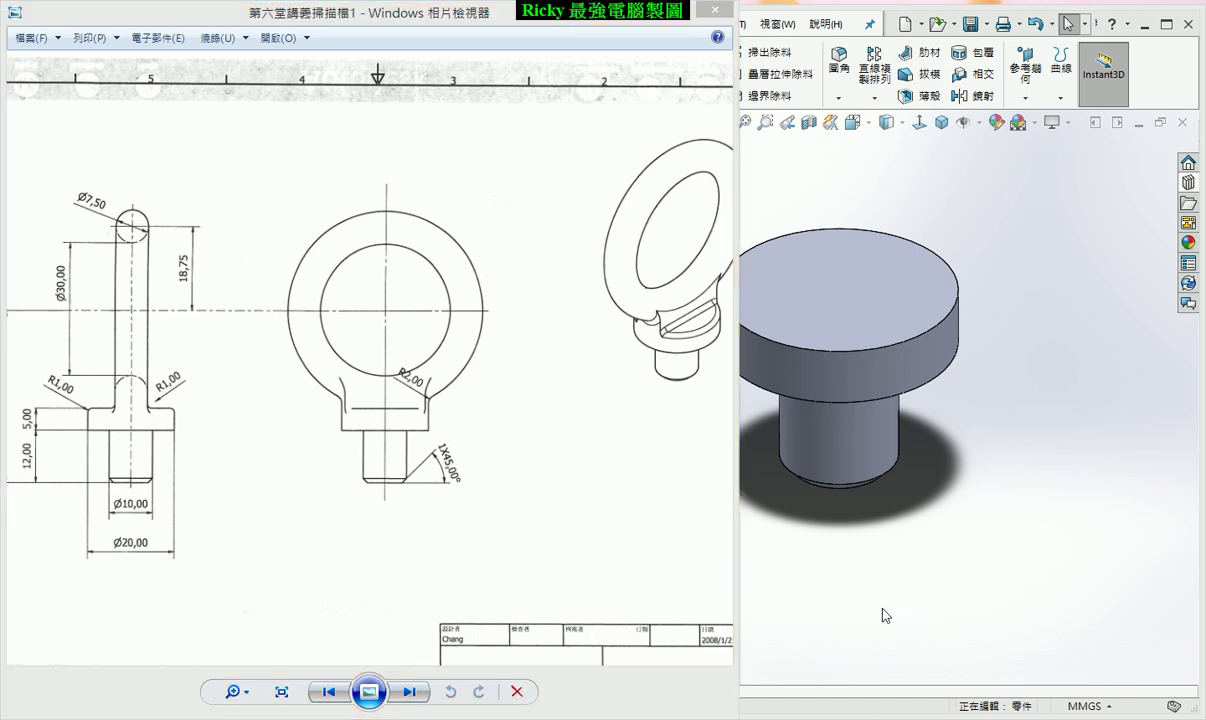
pyautogui.click(831, 573)
# - Start a new sketch on the Front Plane and draw a small circle above the part
pyautogui.click(453, 118)
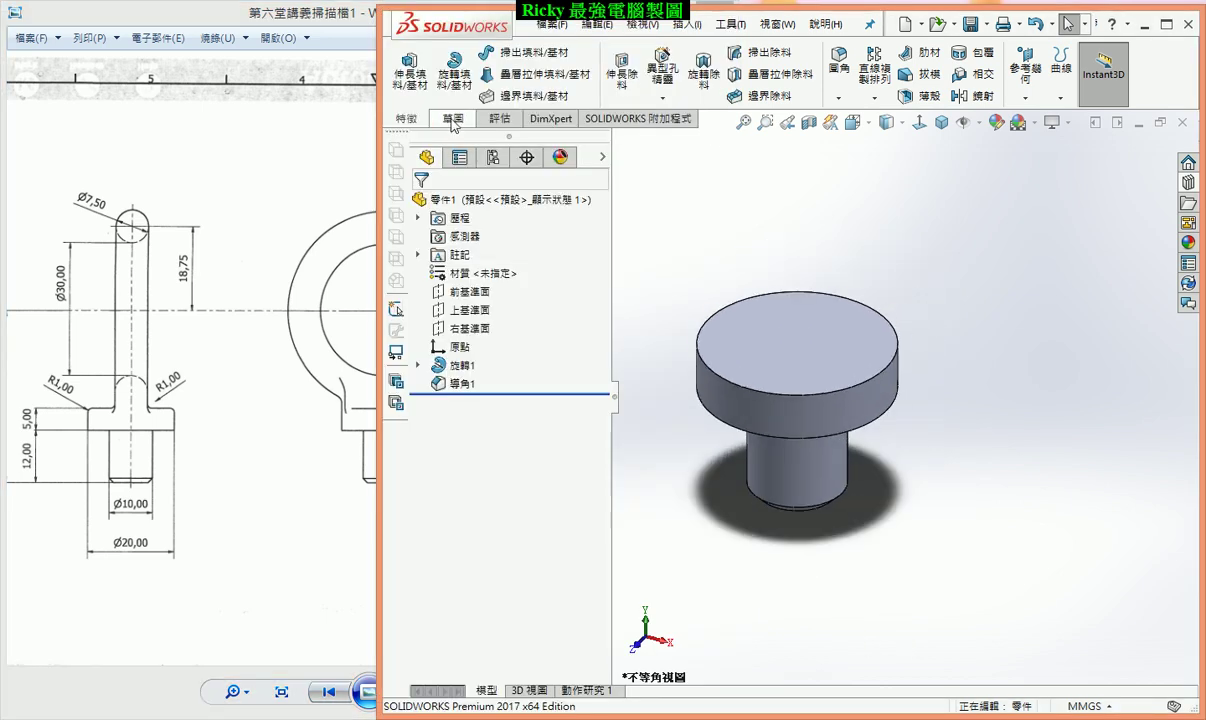
pyautogui.click(403, 60)
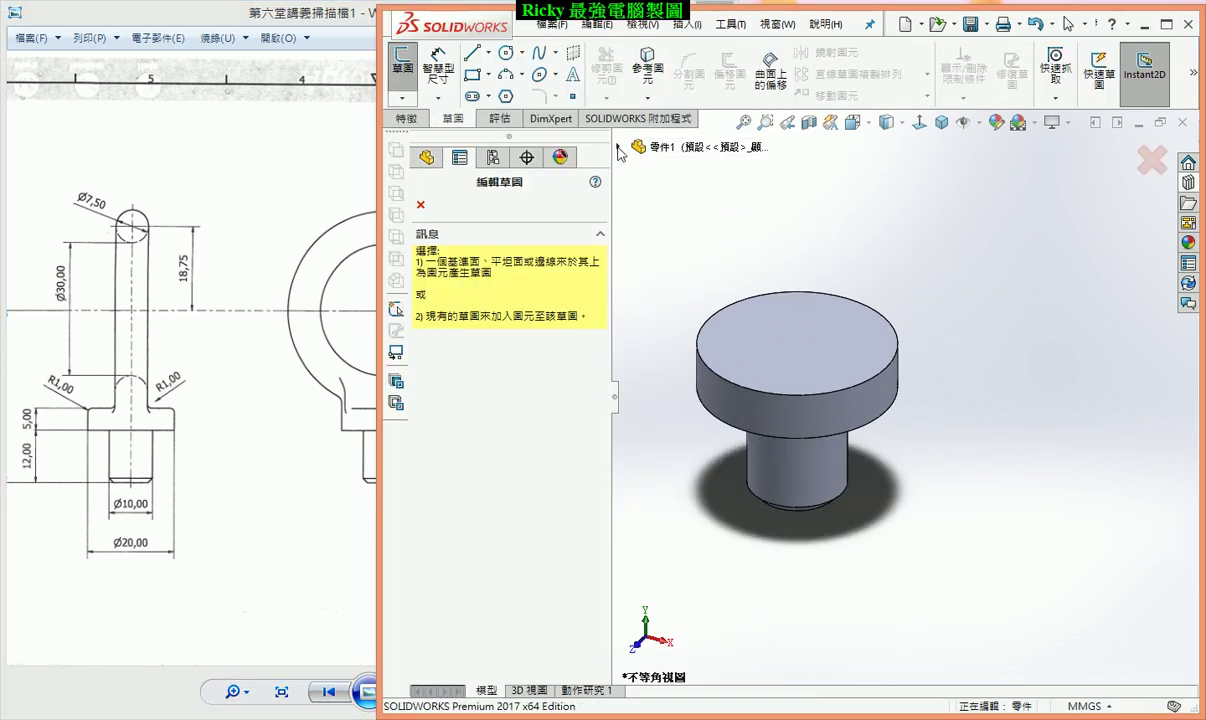
pyautogui.click(618, 146)
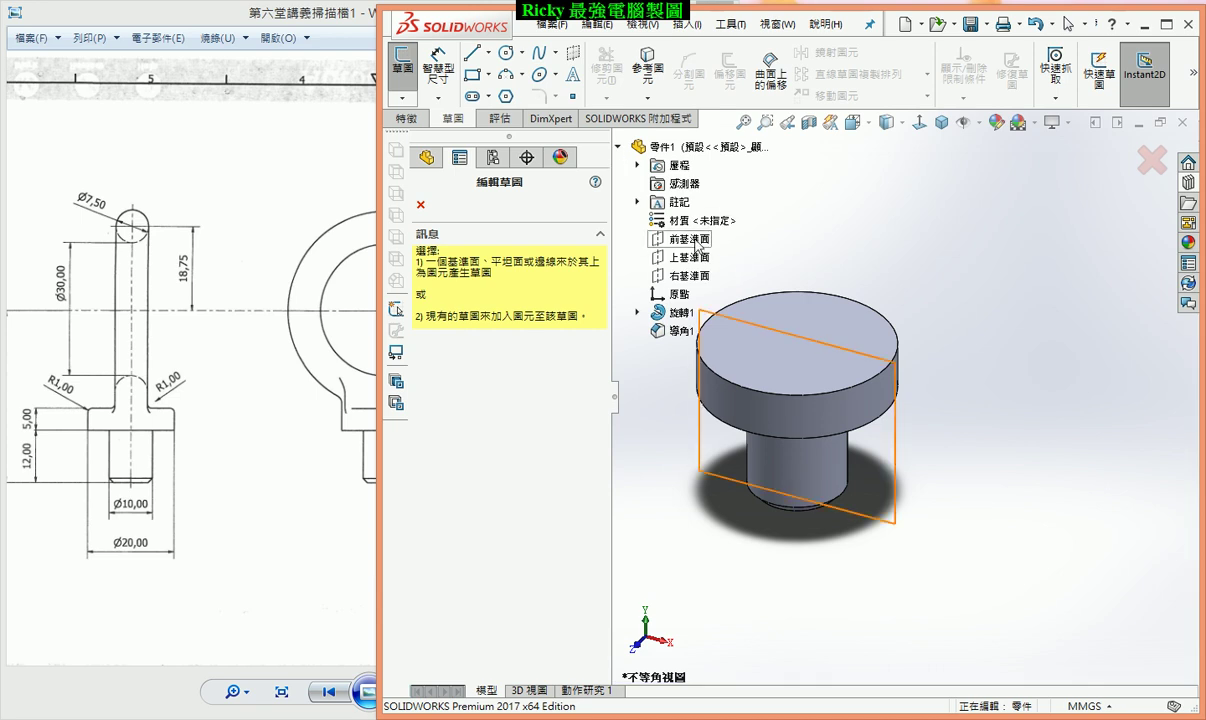
pyautogui.click(690, 240)
pyautogui.scroll(5, 818, 447)
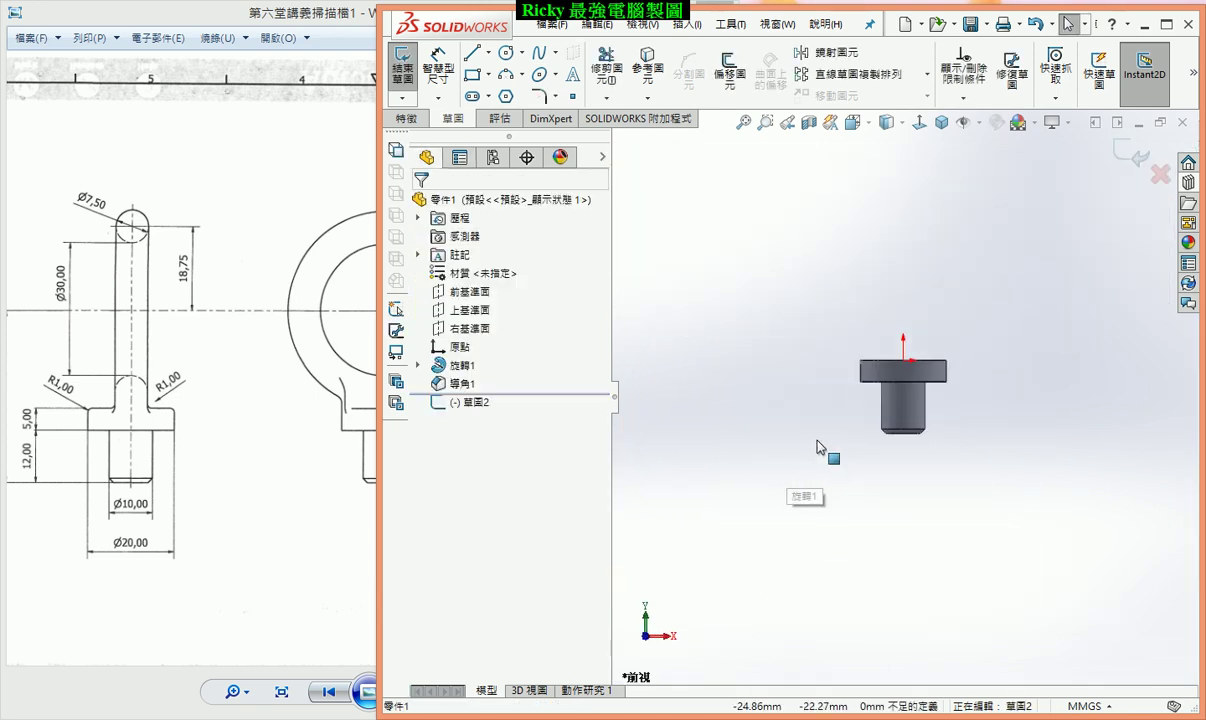
pyautogui.scroll(-2, 990, 305)
pyautogui.click(506, 52)
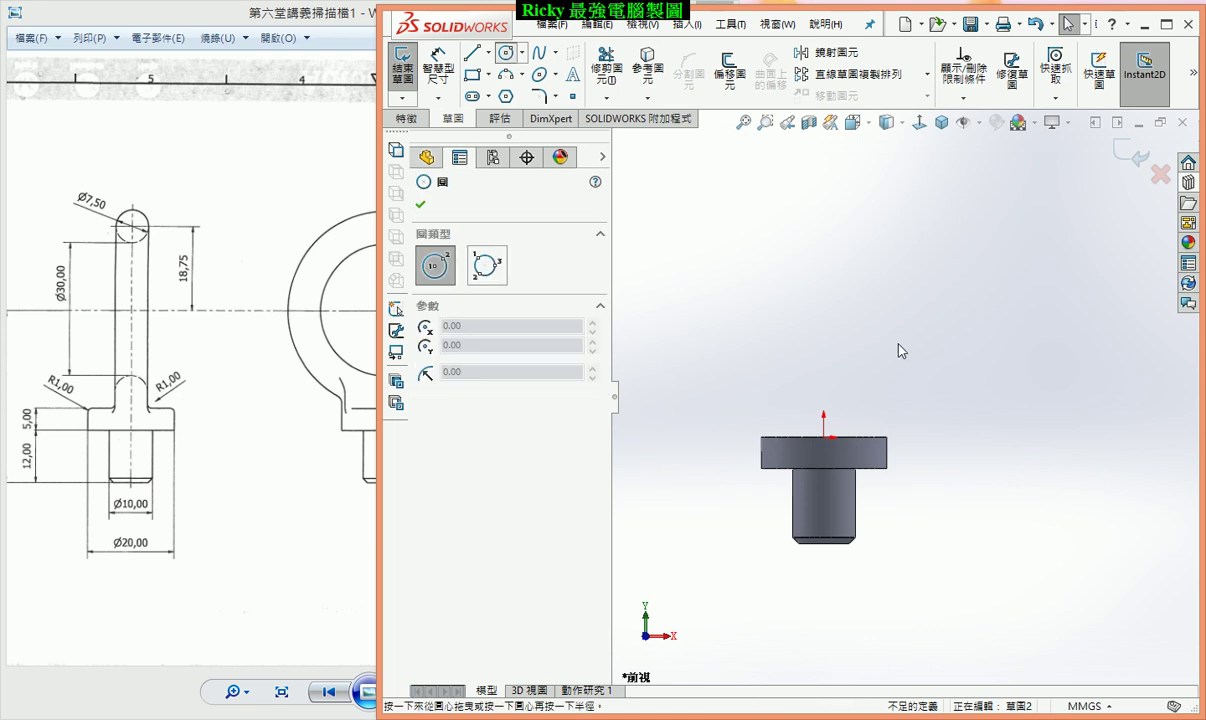
pyautogui.click(823, 234)
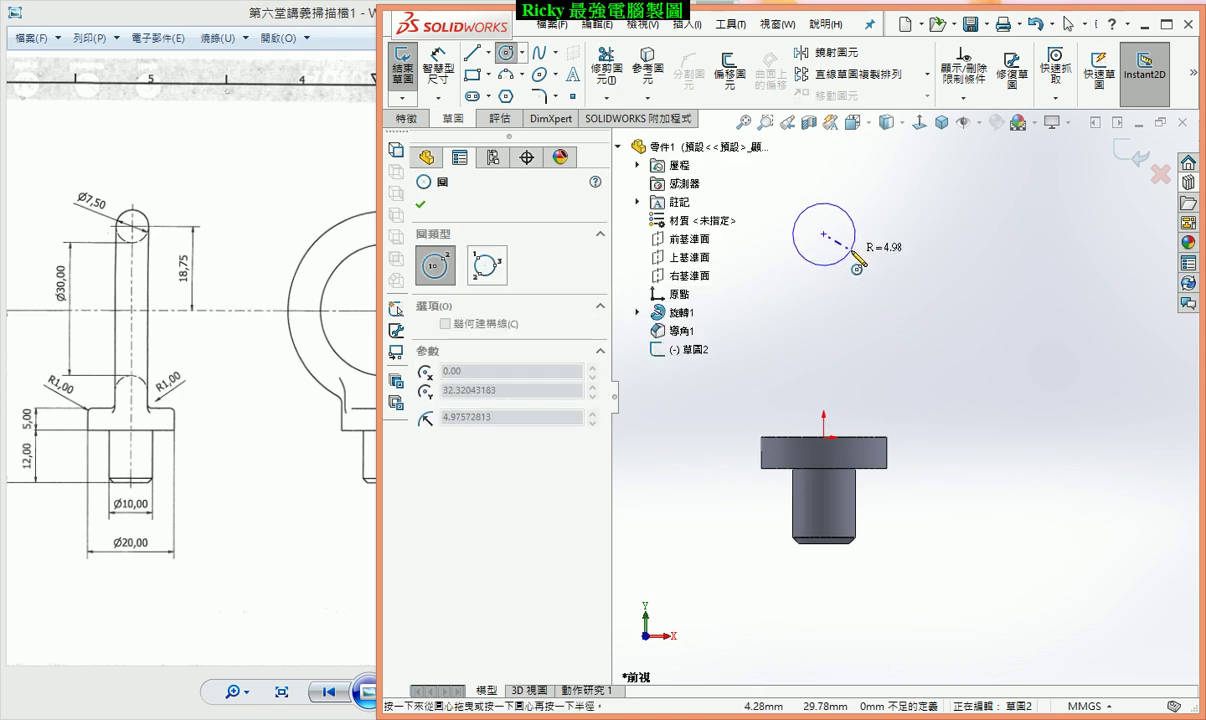
pyautogui.click(852, 250)
# - Add an infinite horizontal centerline below the circle
pyautogui.click(489, 52)
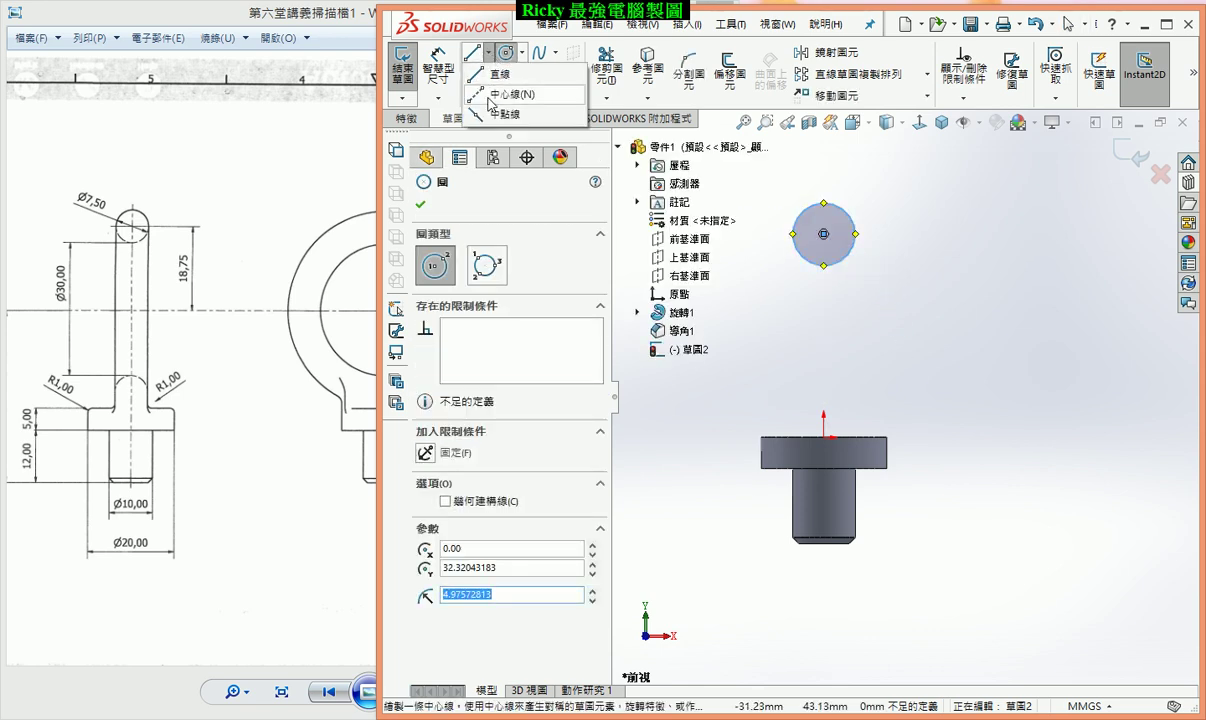
pyautogui.click(497, 94)
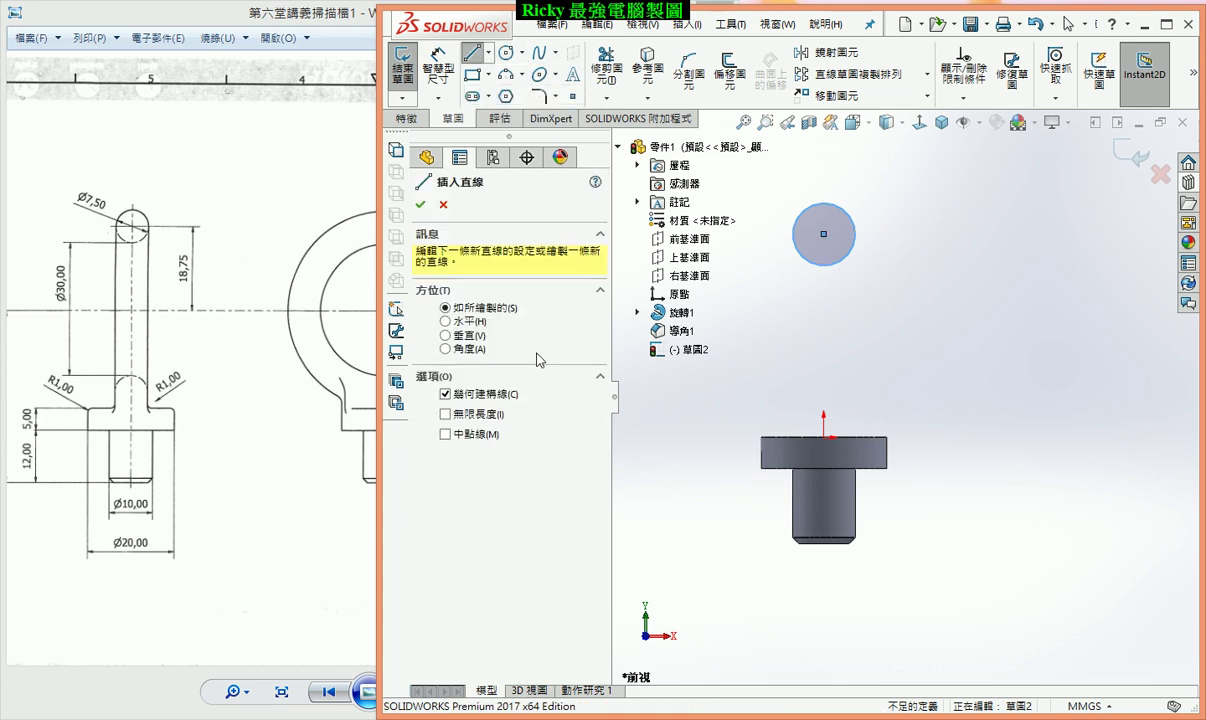
pyautogui.click(454, 324)
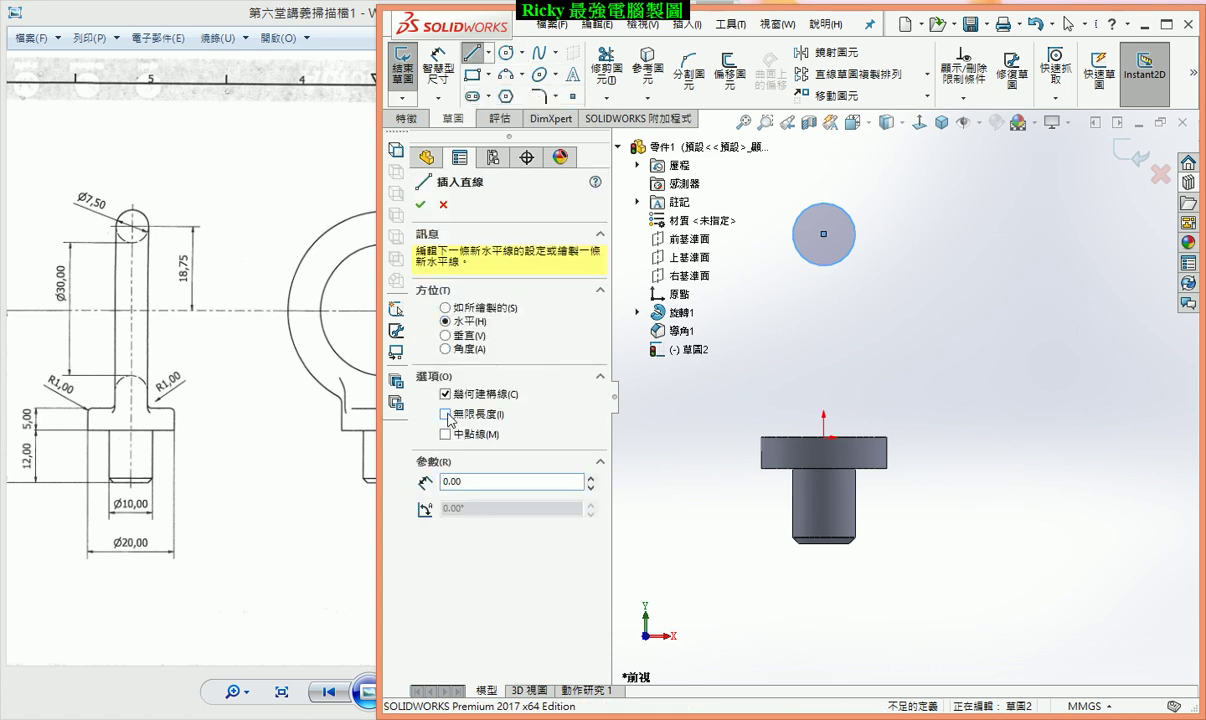
pyautogui.click(446, 414)
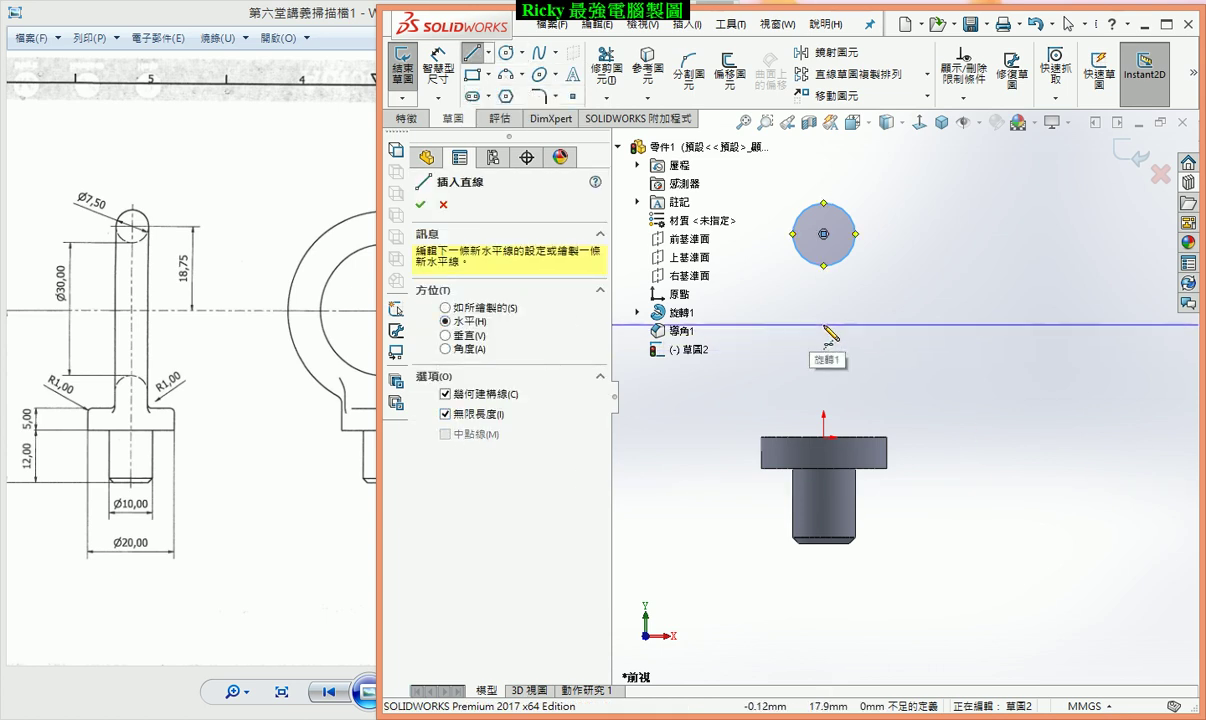
pyautogui.click(828, 326)
pyautogui.scroll(2, 955, 385)
pyautogui.scroll(-1, 985, 400)
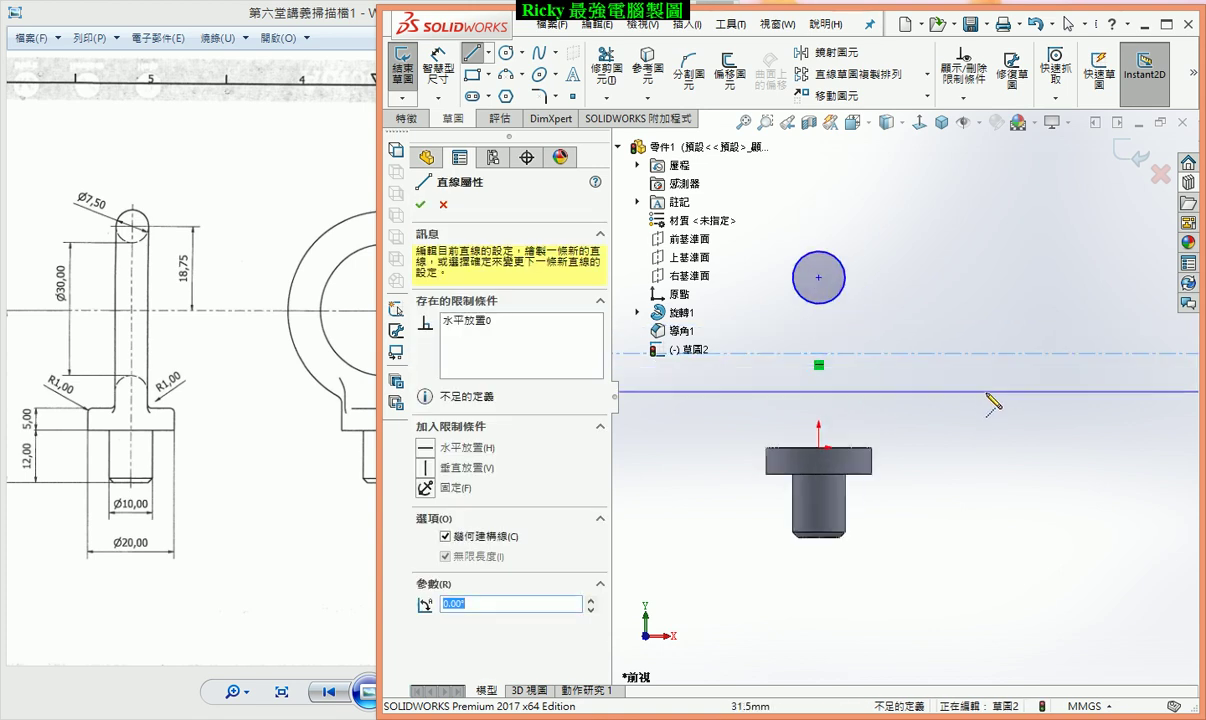
pyautogui.press('Escape')
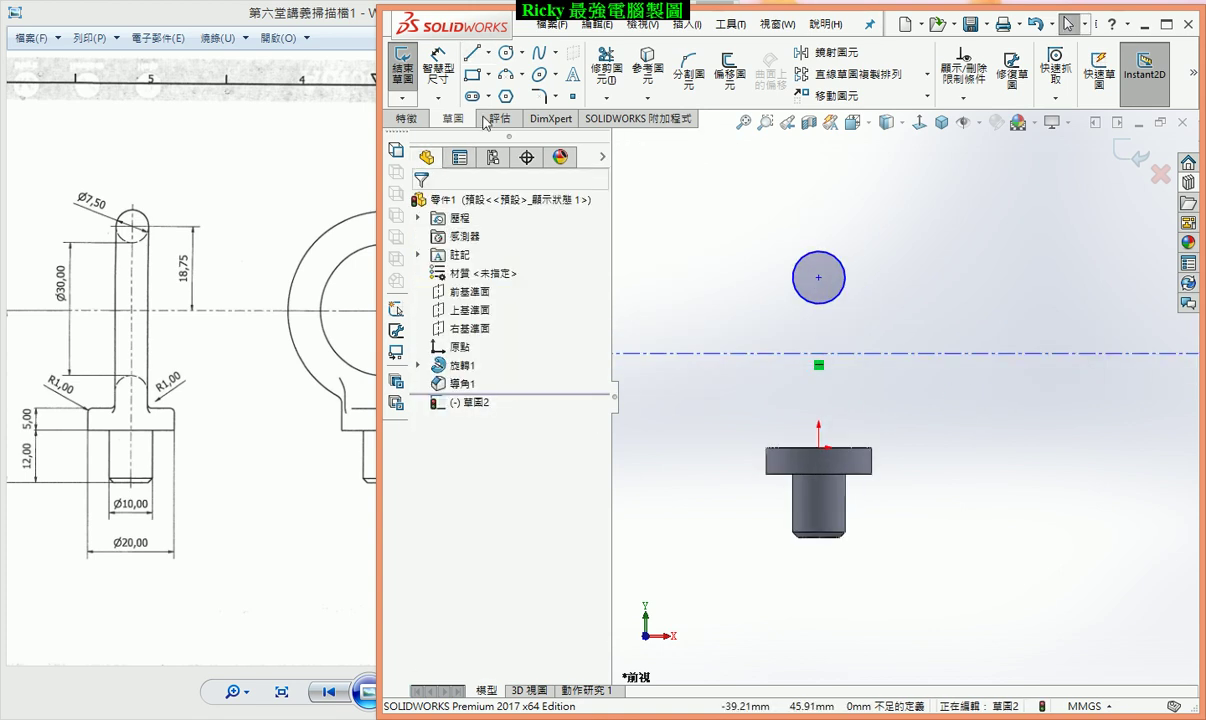
# - Dimension the circle to Ø7.50 and 18.75 from the centerline
pyautogui.click(441, 60)
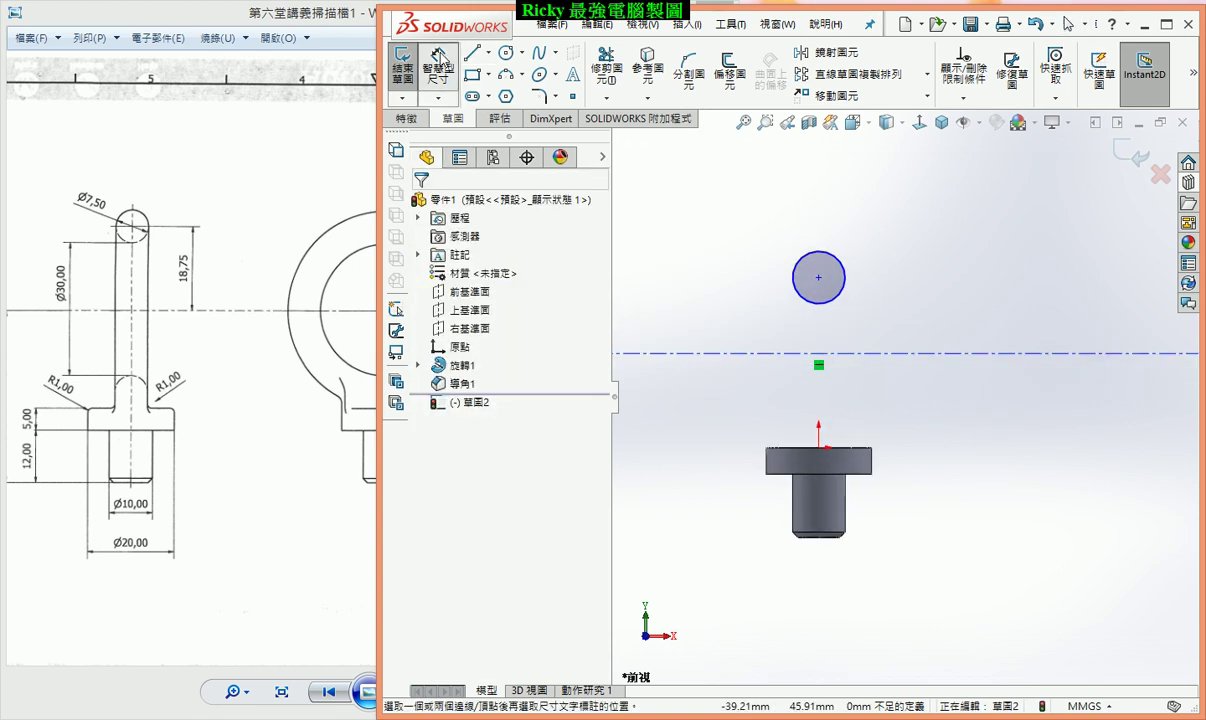
pyautogui.click(840, 262)
pyautogui.click(878, 205)
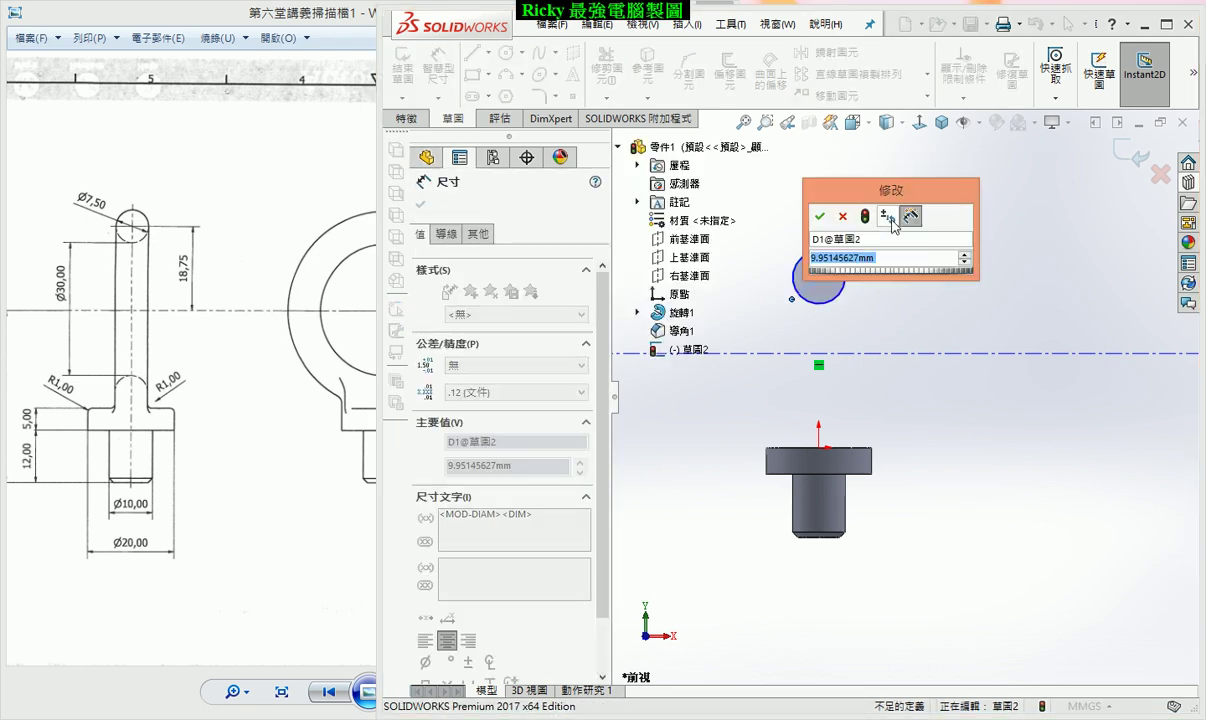
pyautogui.write('7.5')
pyautogui.press('Return')
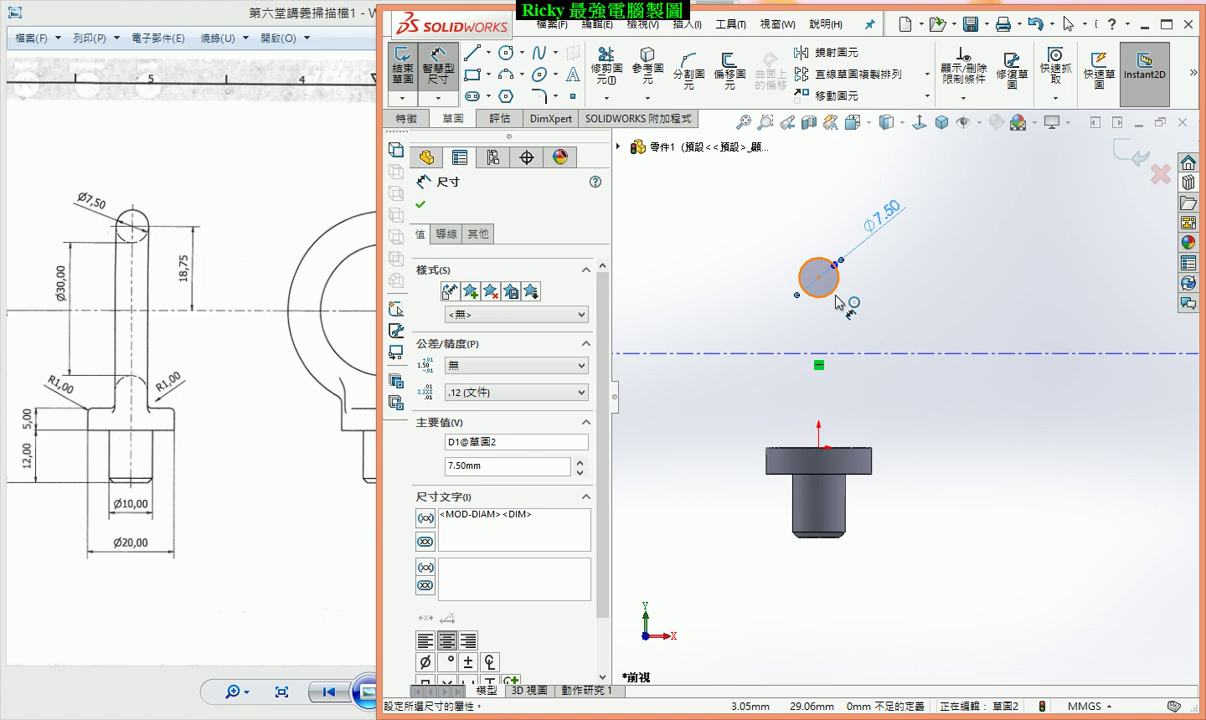
pyautogui.click(837, 297)
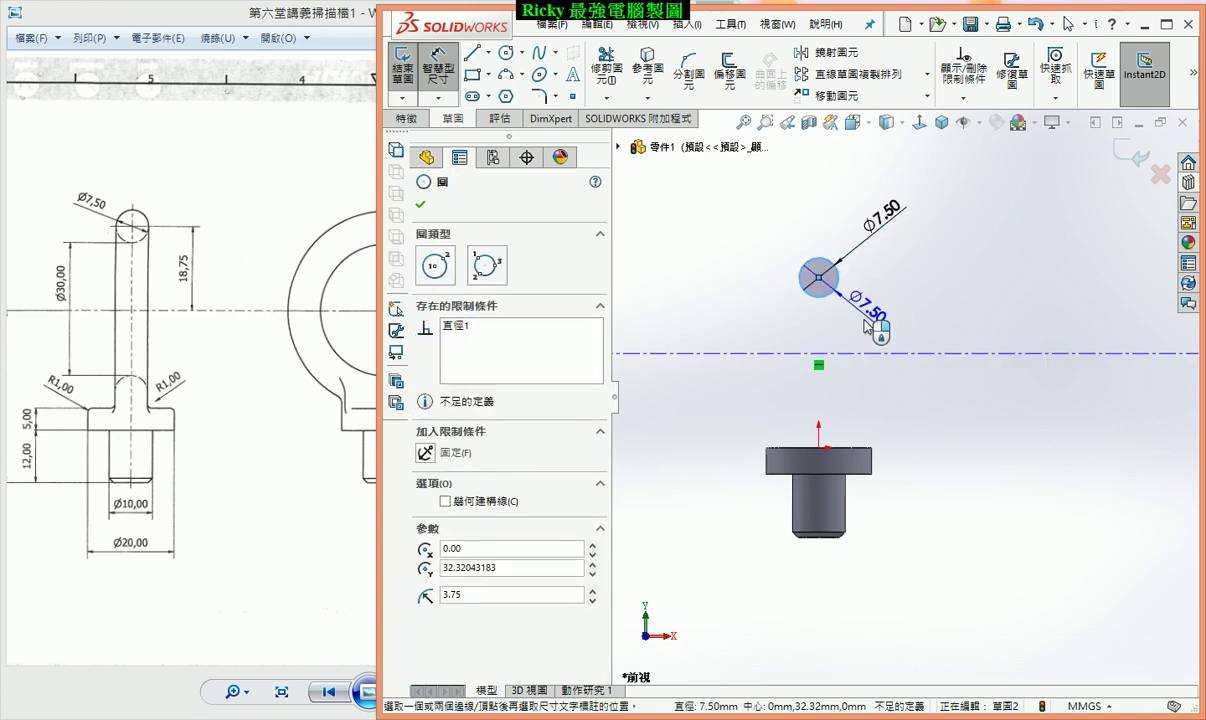
pyautogui.click(868, 352)
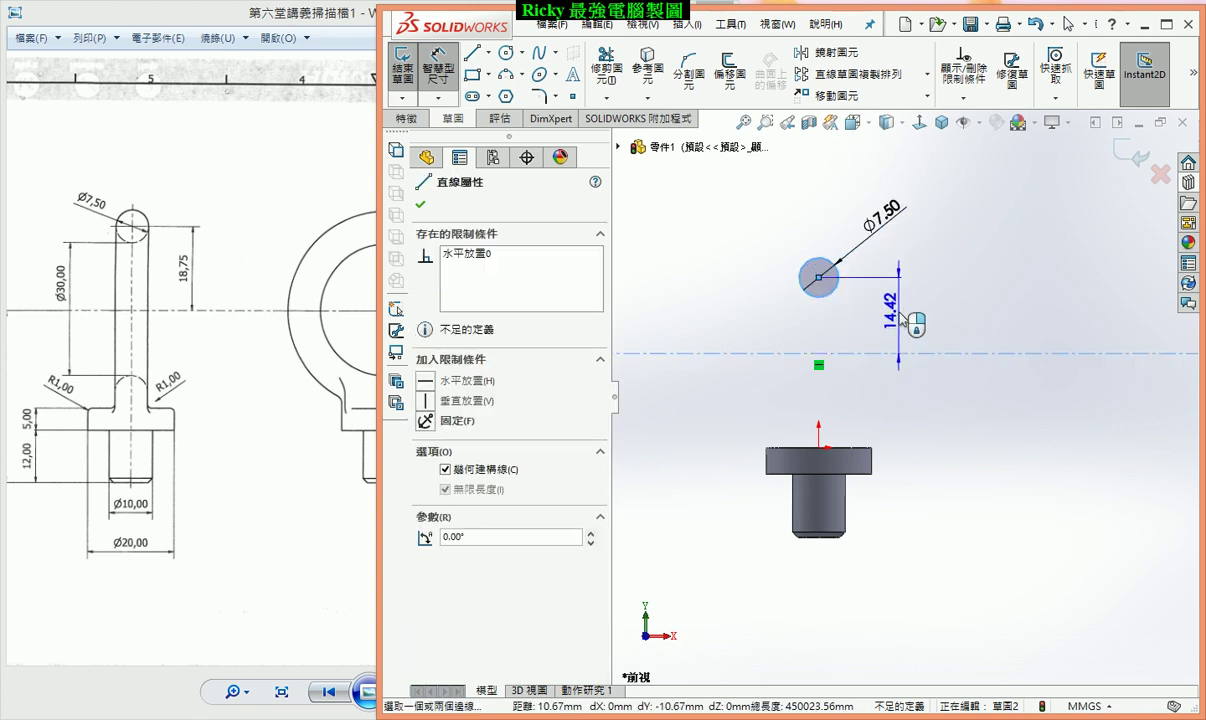
pyautogui.click(902, 315)
pyautogui.write('18.75')
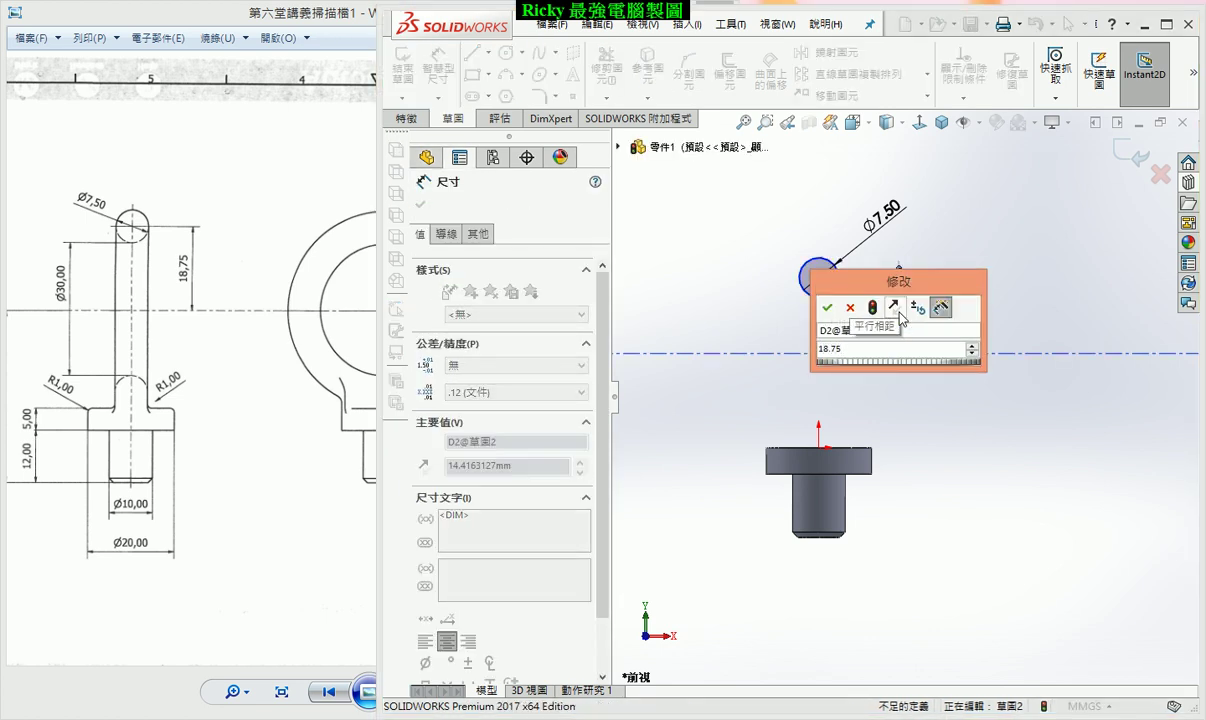
pyautogui.press('Return')
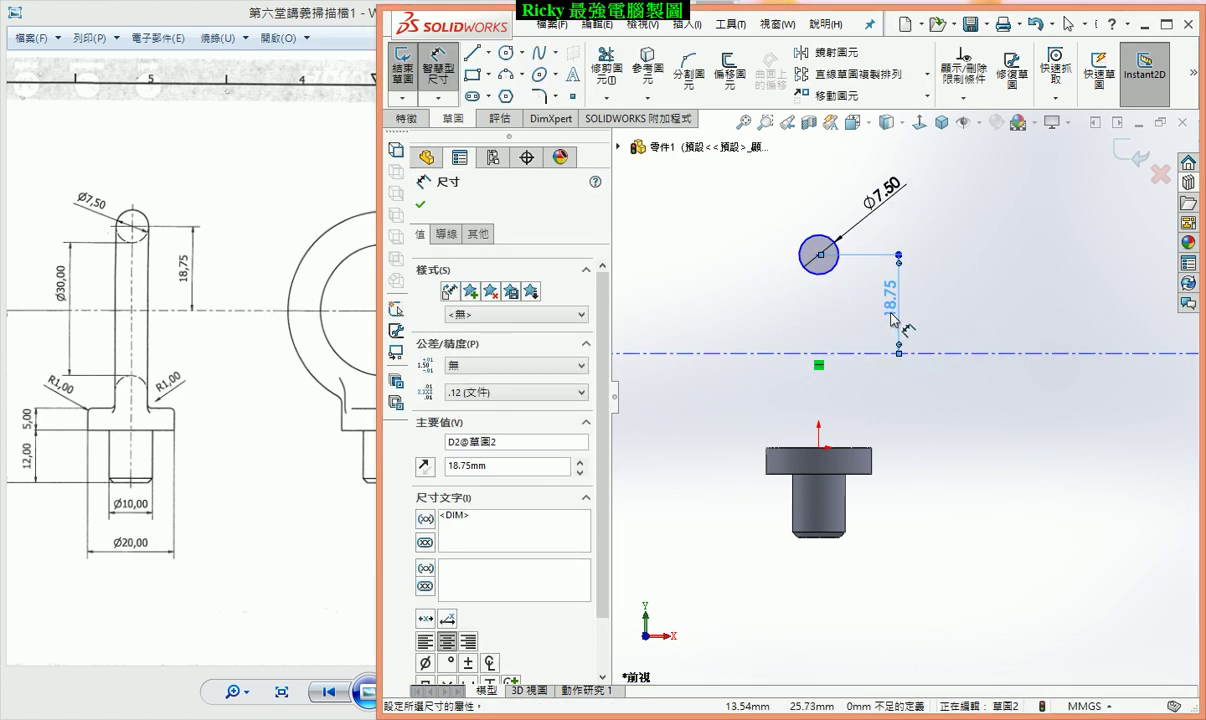
# - Dimension the centerline 39.50 above the part's bottom edge
pyautogui.click(125, 370)
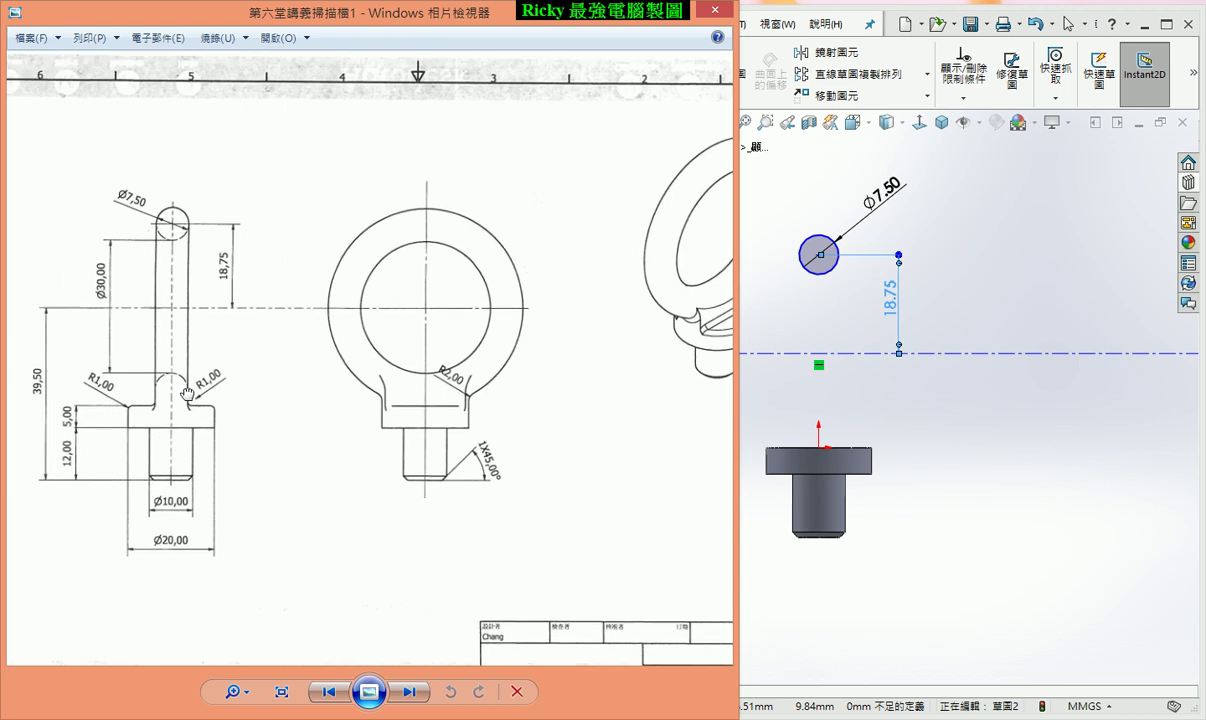
pyautogui.moveTo(139, 396); pyautogui.dragTo(226, 392)
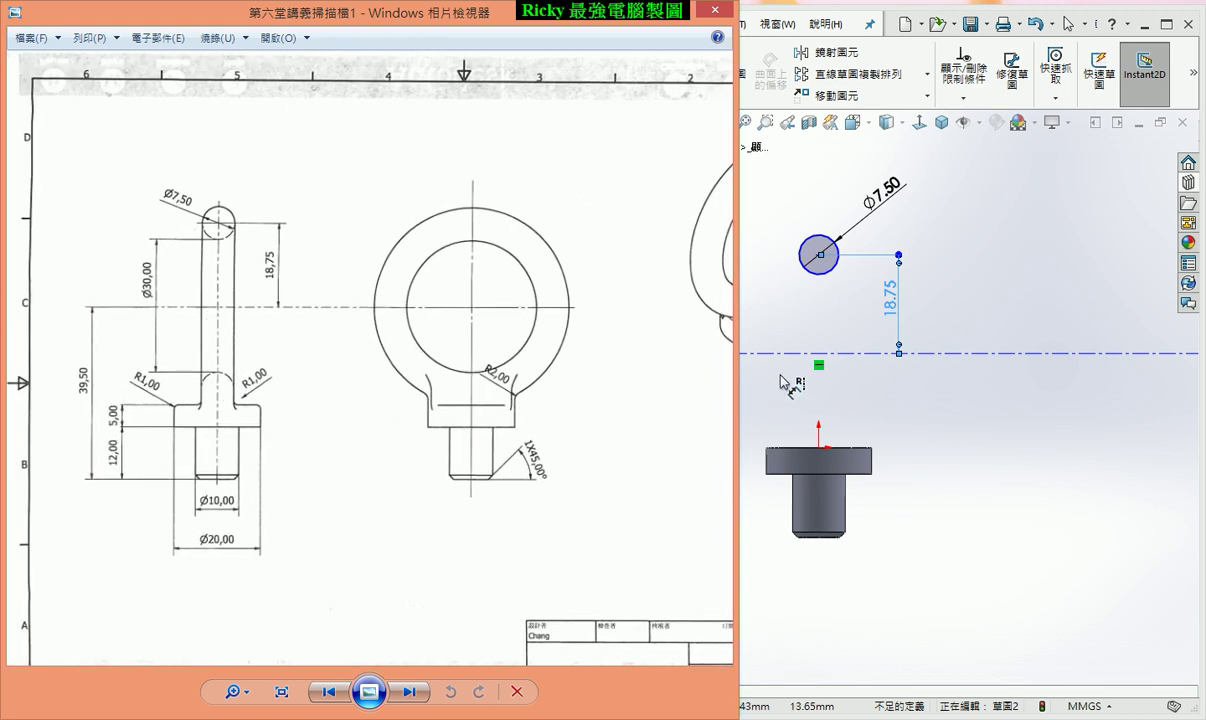
pyautogui.click(742, 353)
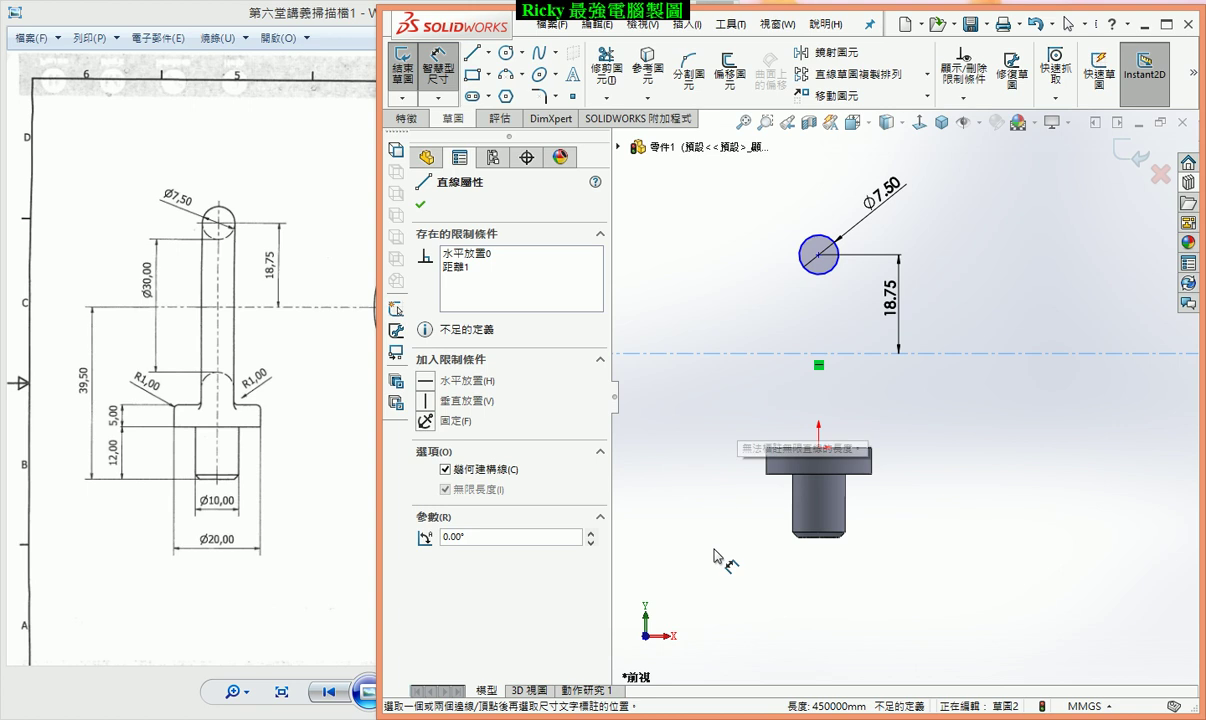
pyautogui.click(815, 537)
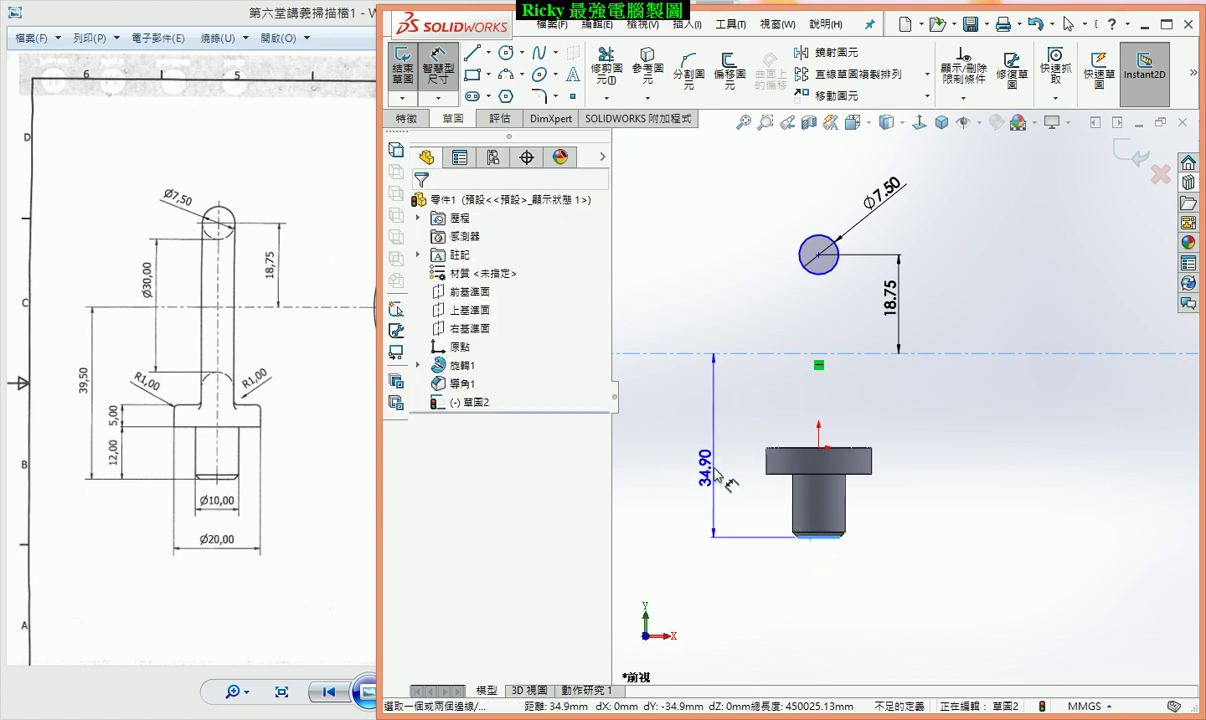
pyautogui.click(715, 478)
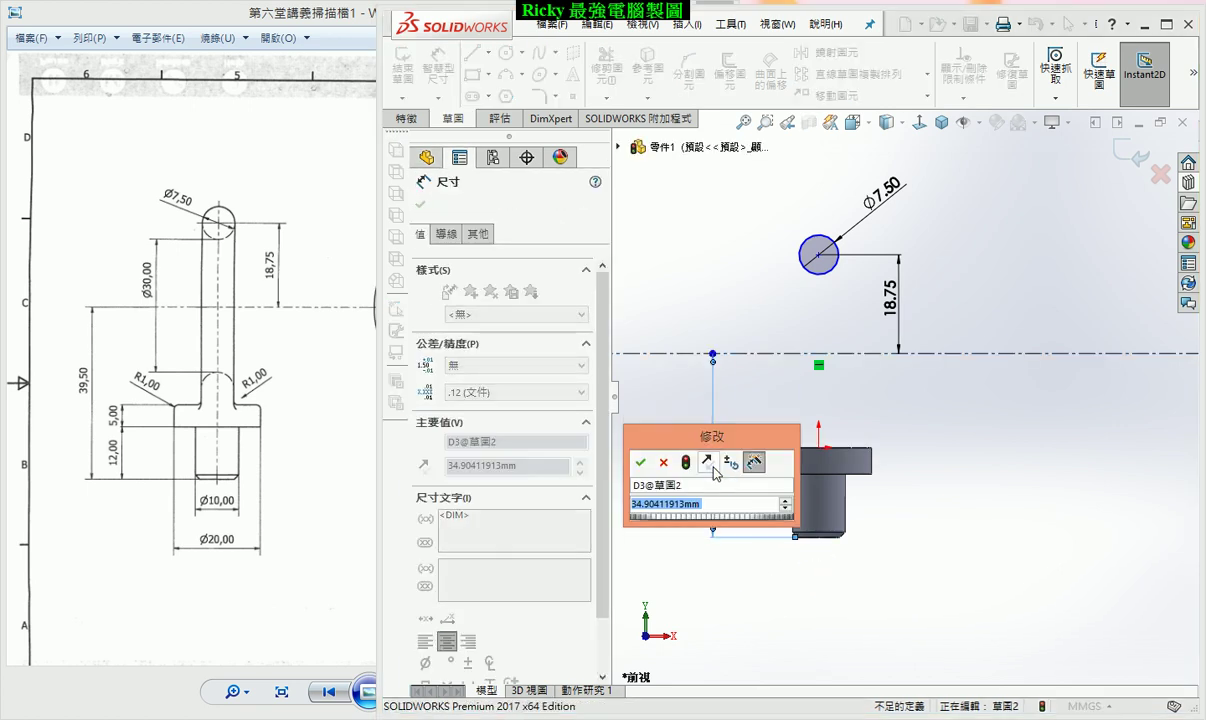
pyautogui.write('39.5')
pyautogui.press('Return')
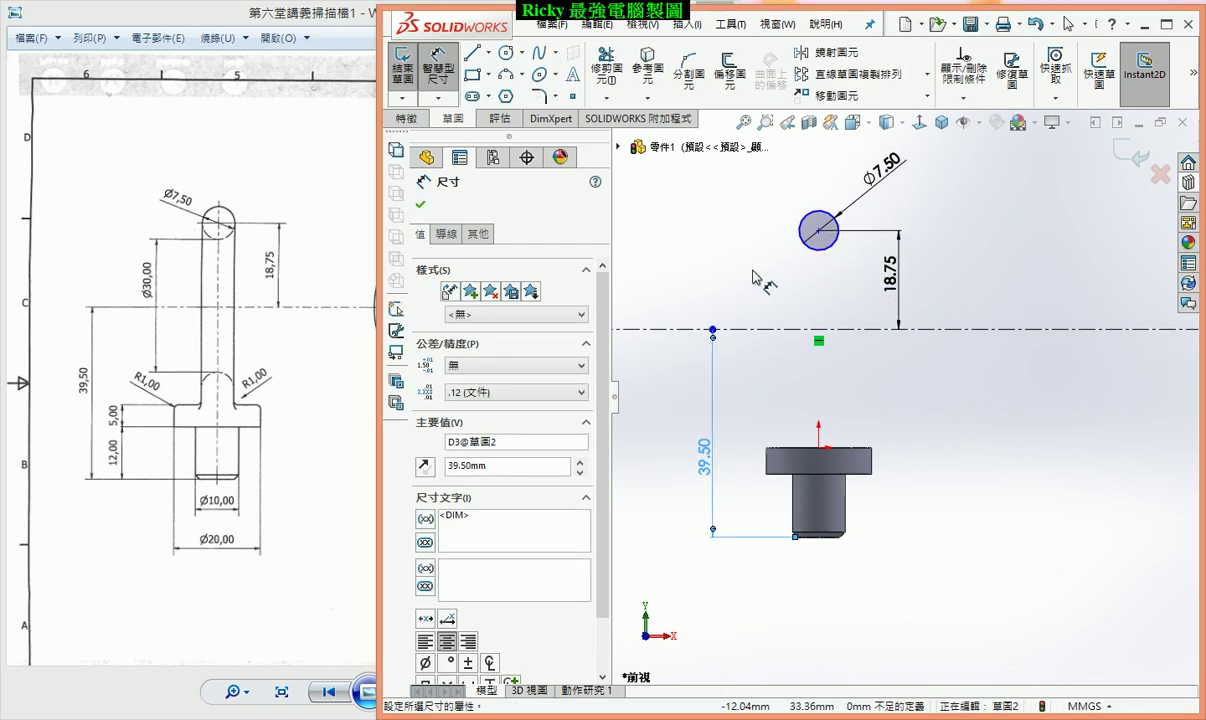
# - Add a Vertical relation between the circle's centre and the origin
pyautogui.press('Escape')
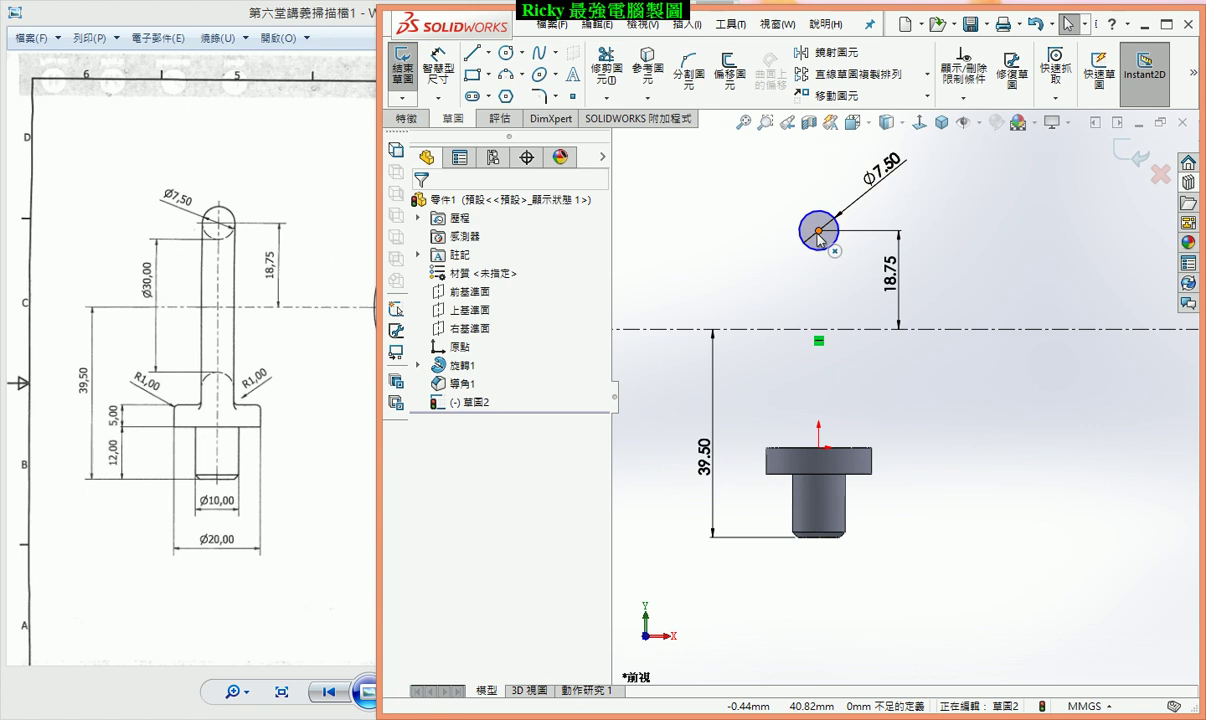
pyautogui.click(818, 231)
pyautogui.keyDown('ctrl'); pyautogui.click(819, 448); pyautogui.keyUp('ctrl')
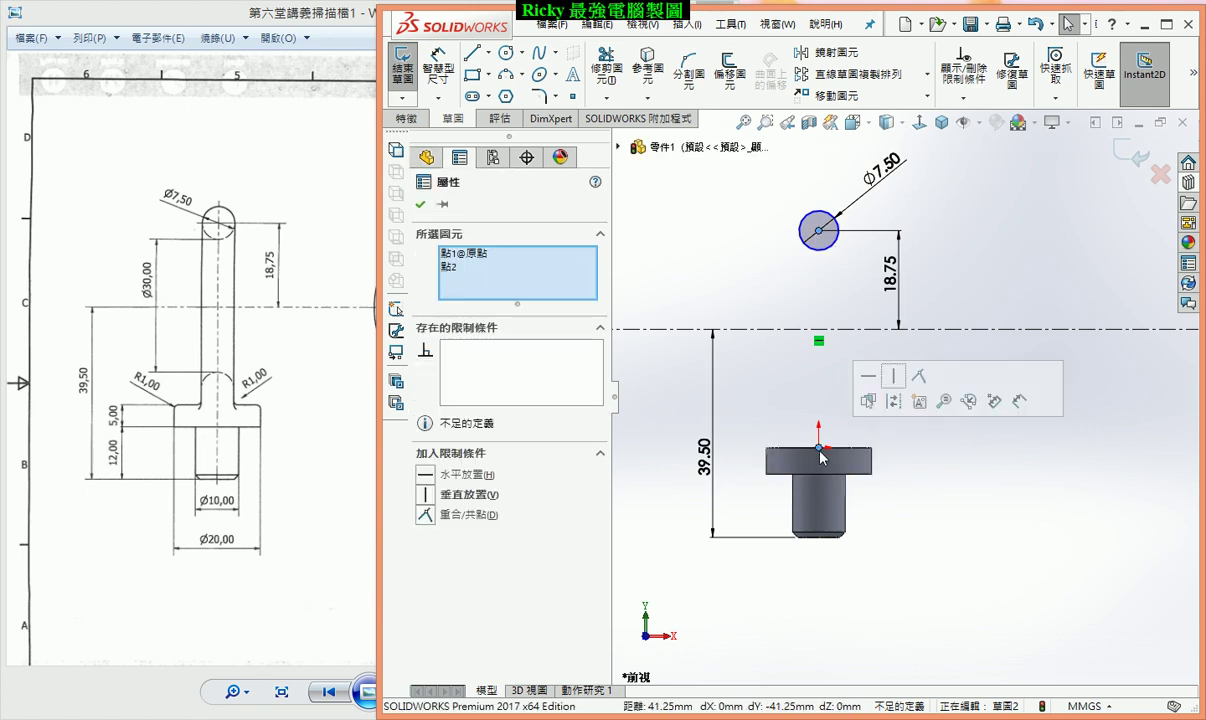
pyautogui.click(893, 378)
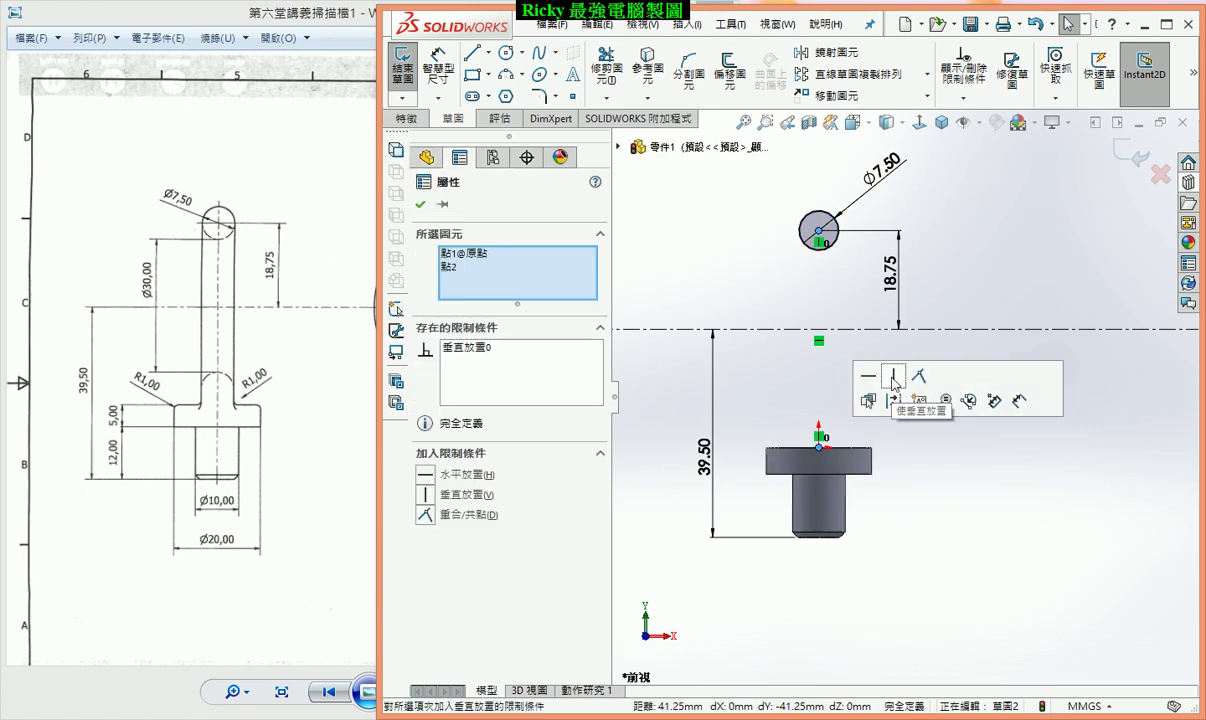
pyautogui.click(937, 493)
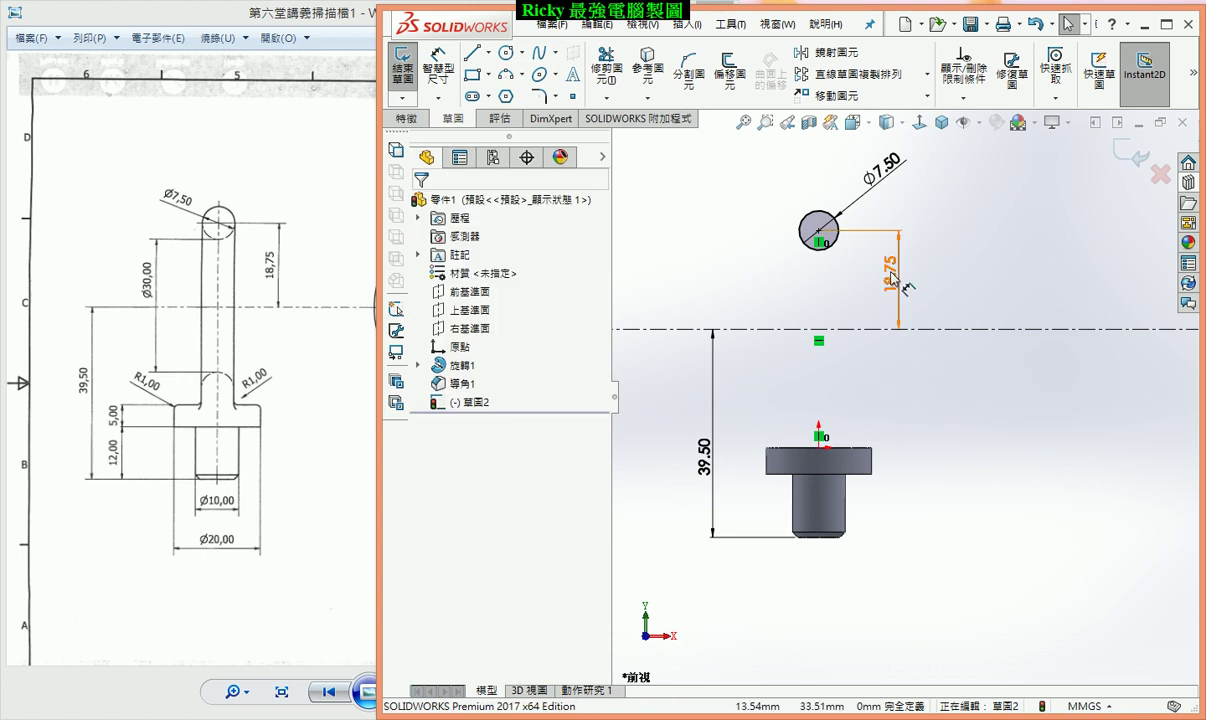
# - Revolve the Ø7.50 circle 360° into the ring Revolve2 and orbit to inspect it
pyautogui.click(1135, 160)
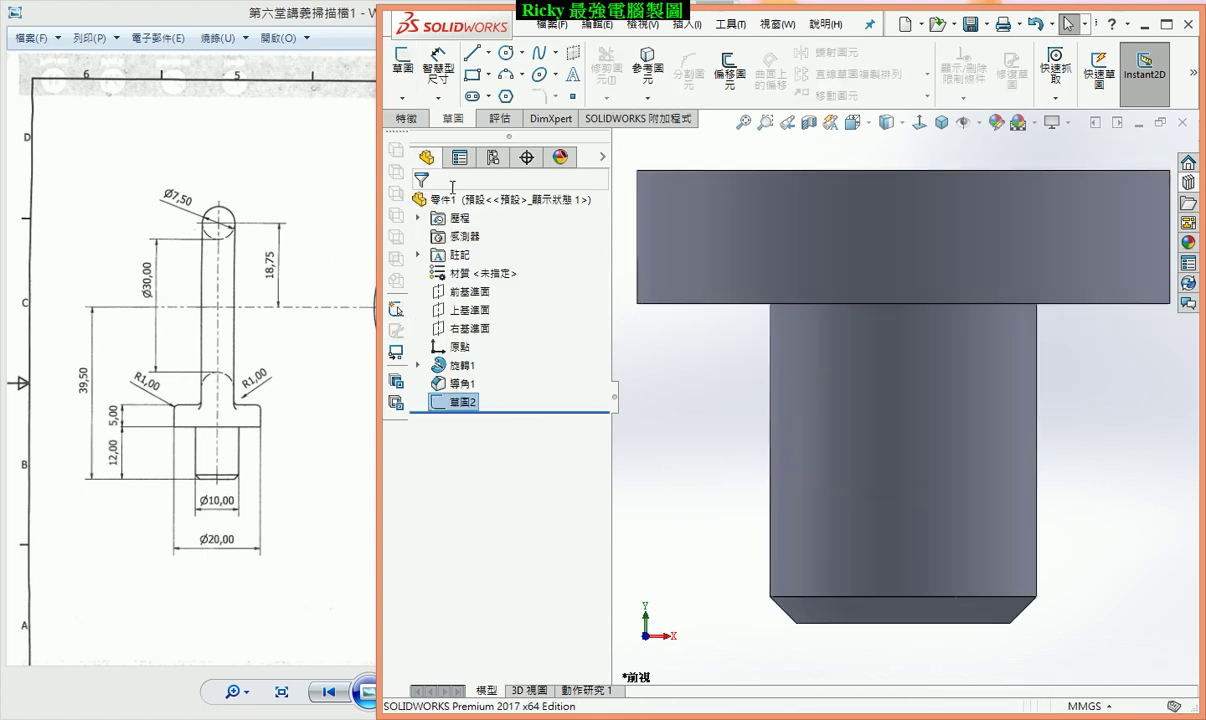
pyautogui.click(406, 118)
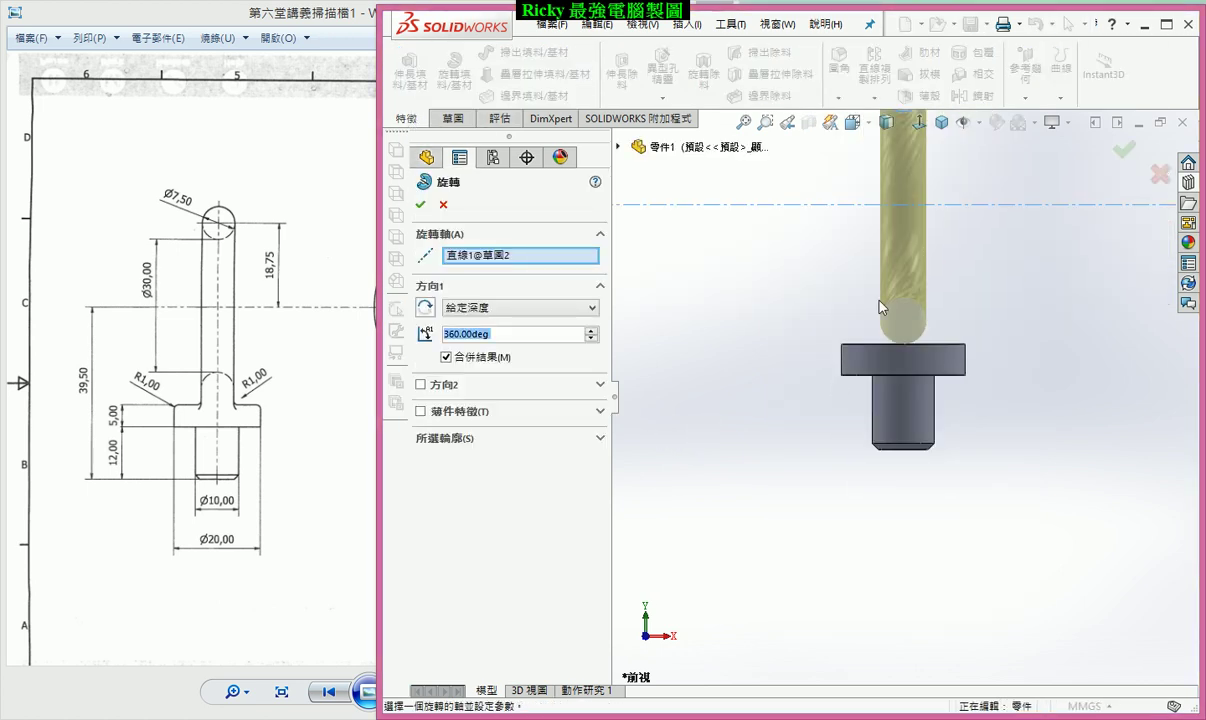
pyautogui.click(1132, 152)
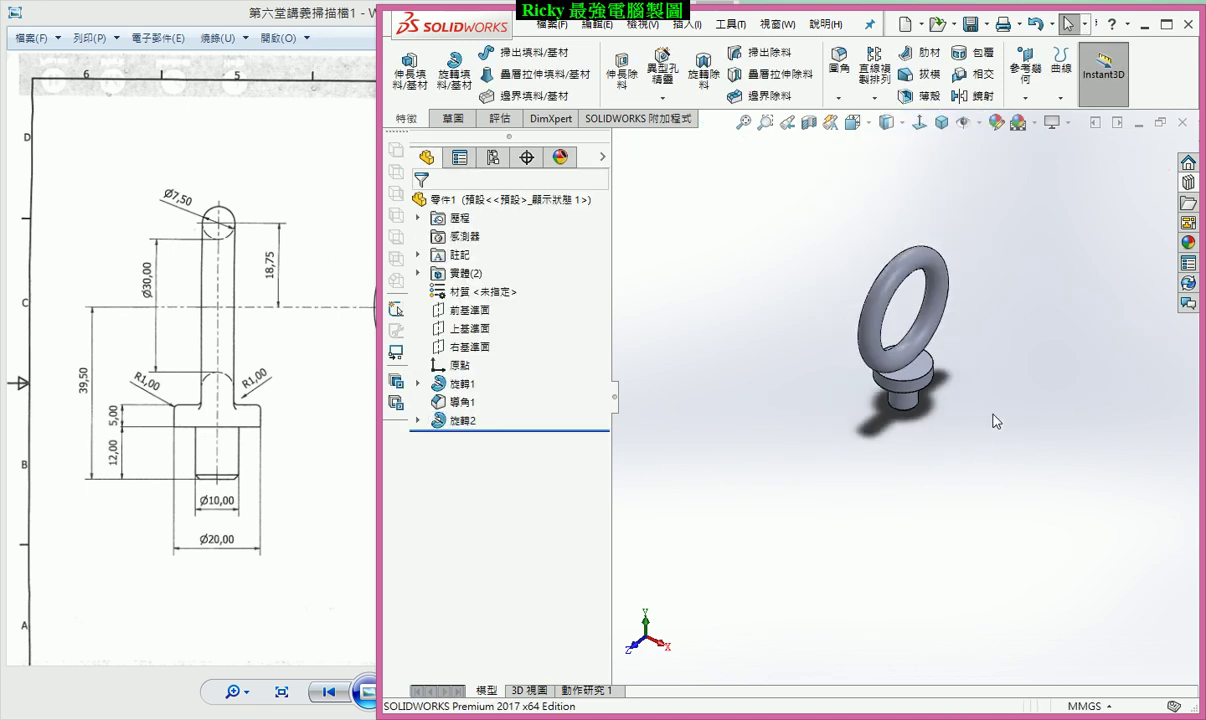
pyautogui.moveTo(886, 460)
pyautogui.mouseDown(button='middle')
pyautogui.moveTo(829, 324)
pyautogui.moveTo(843, 423)
pyautogui.moveTo(918, 423)
pyautogui.moveTo(891, 459)
pyautogui.moveTo(888, 405)
pyautogui.mouseUp(button='middle')
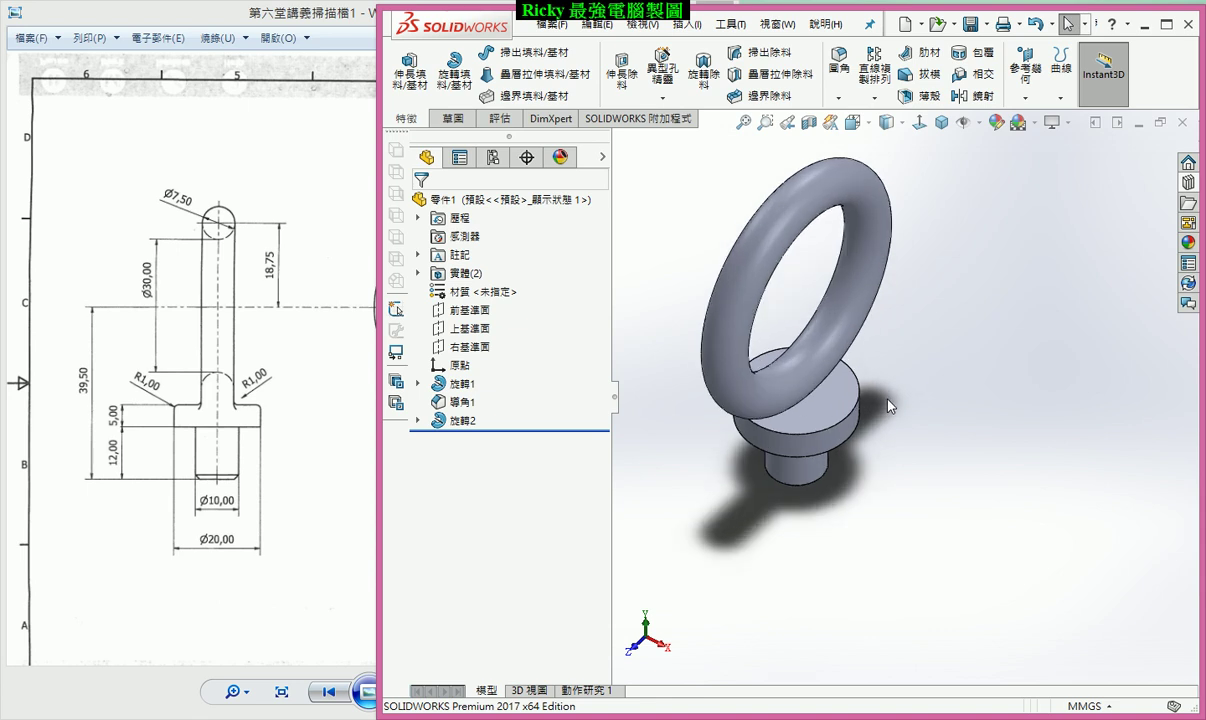